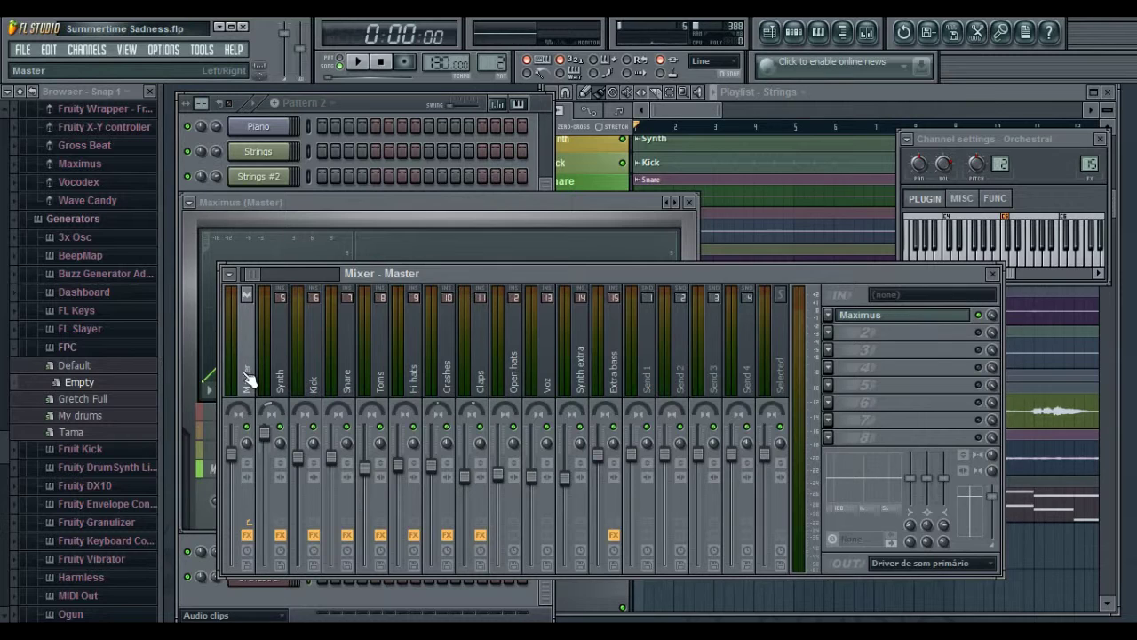
- Open the Maximus effect on the mixer's Master track and look through its preset list without choosing one
{"action": "left_click", "coordinate": [886, 316]}
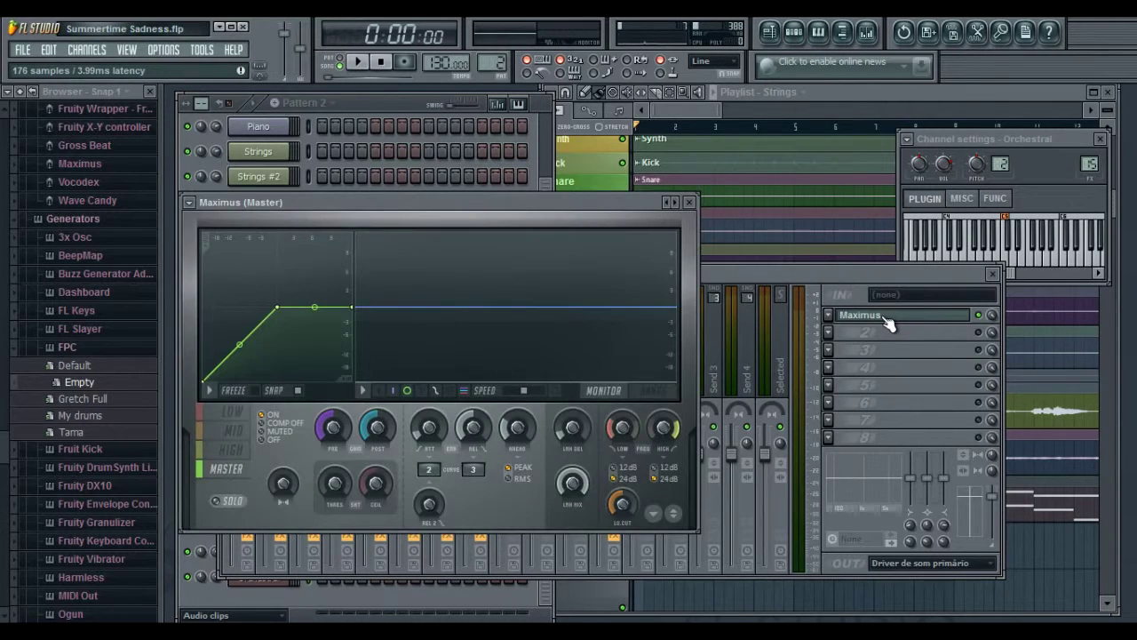
{"action": "left_click", "coordinate": [190, 204]}
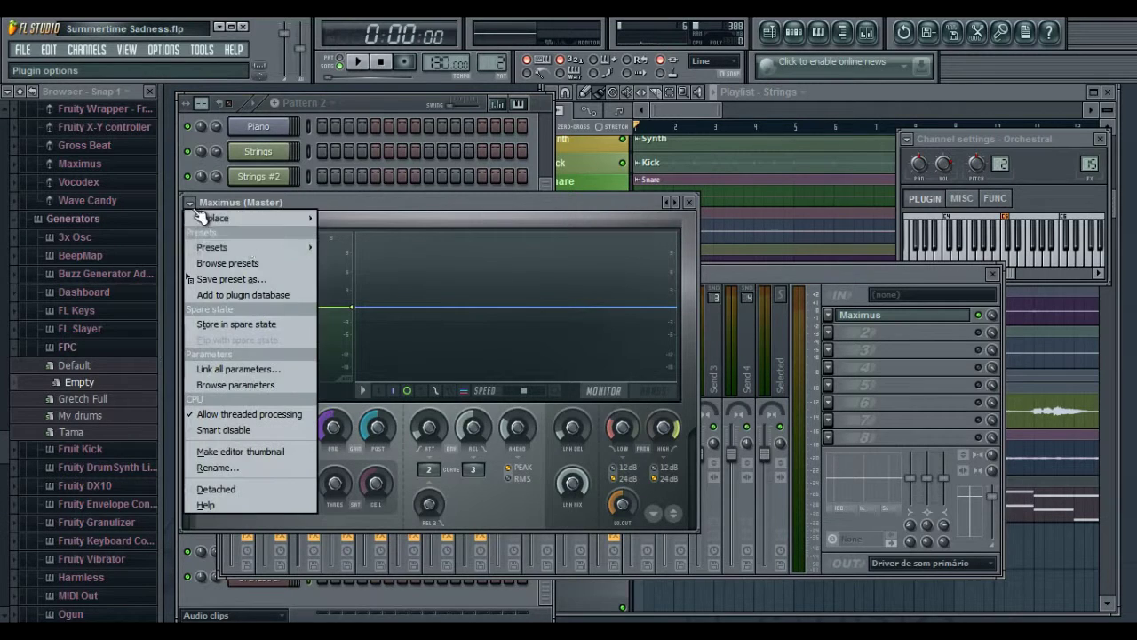
{"action": "mouse_move", "coordinate": [271, 251]}
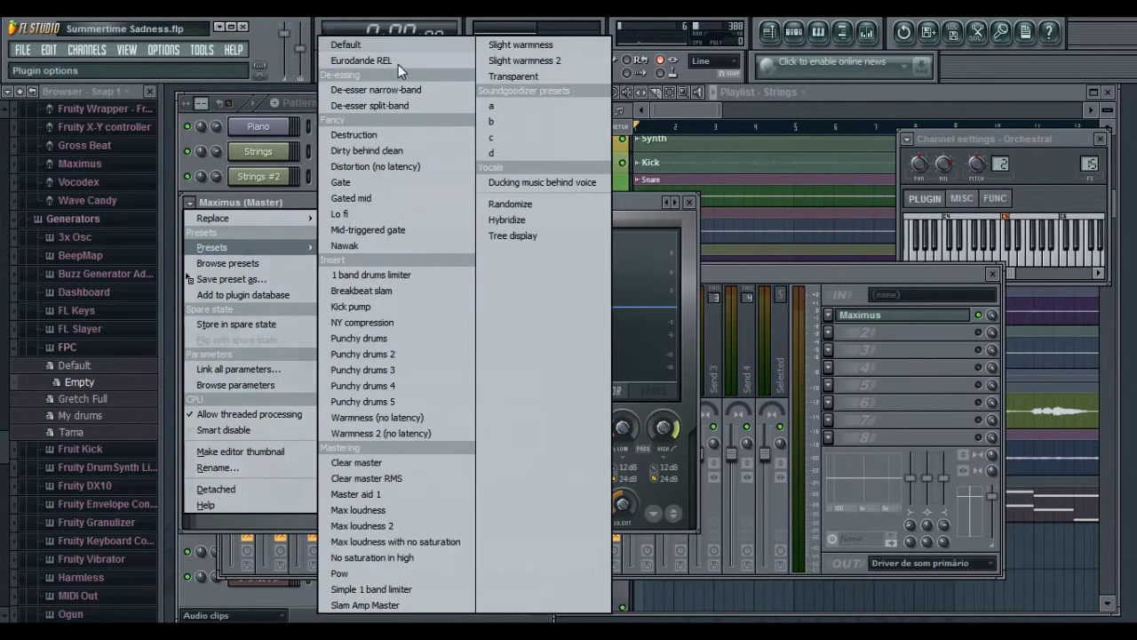
{"action": "left_click", "coordinate": [807, 280]}
{"action": "left_click", "coordinate": [412, 209]}
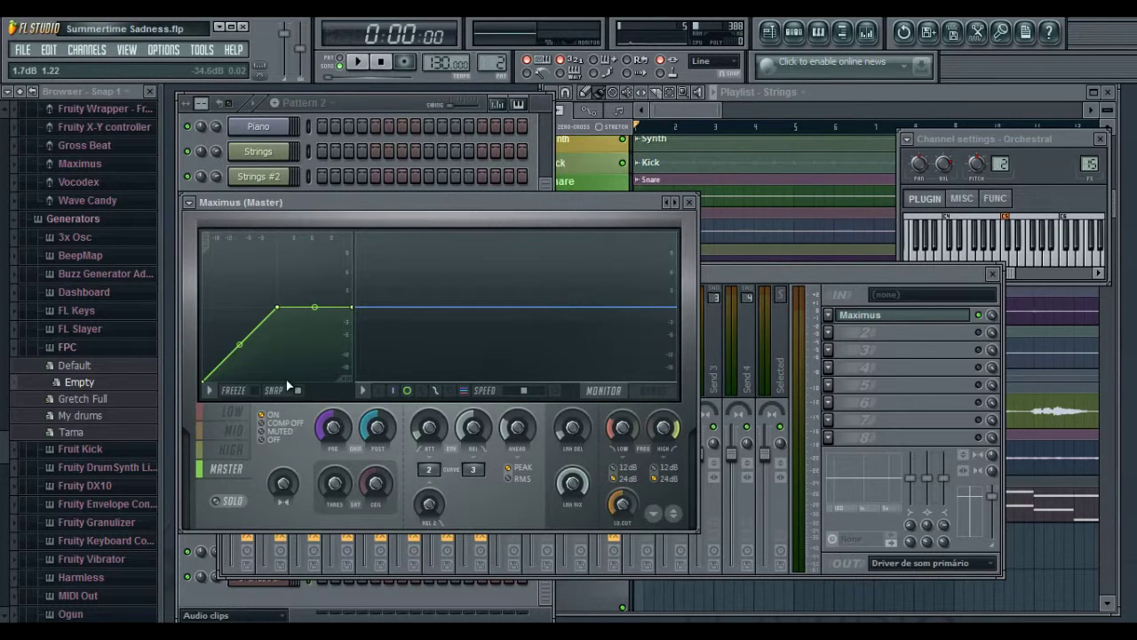
- Select the low band in Maximus and solo it, placing the effect window clear of the channel list
{"action": "left_click", "coordinate": [233, 414]}
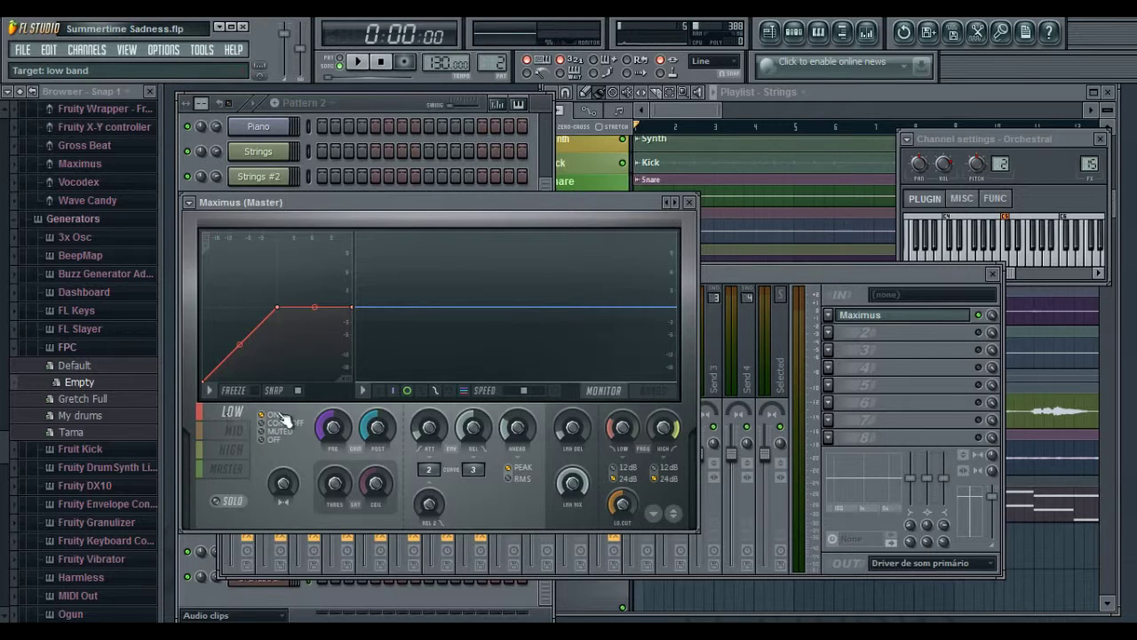
{"action": "left_click", "coordinate": [234, 431]}
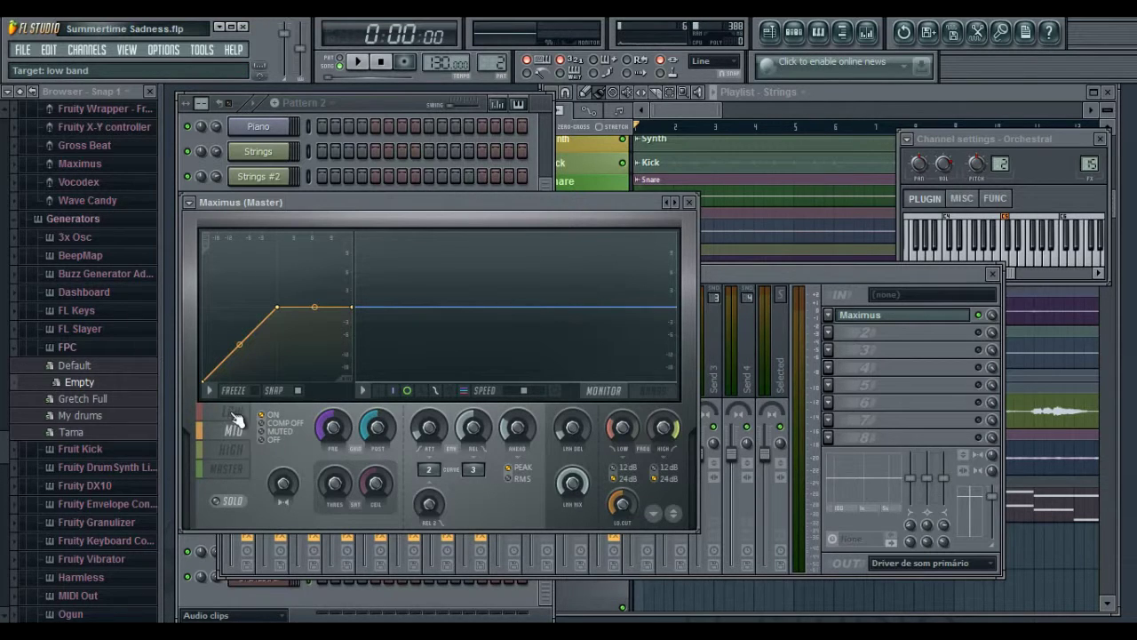
{"action": "left_click", "coordinate": [233, 414]}
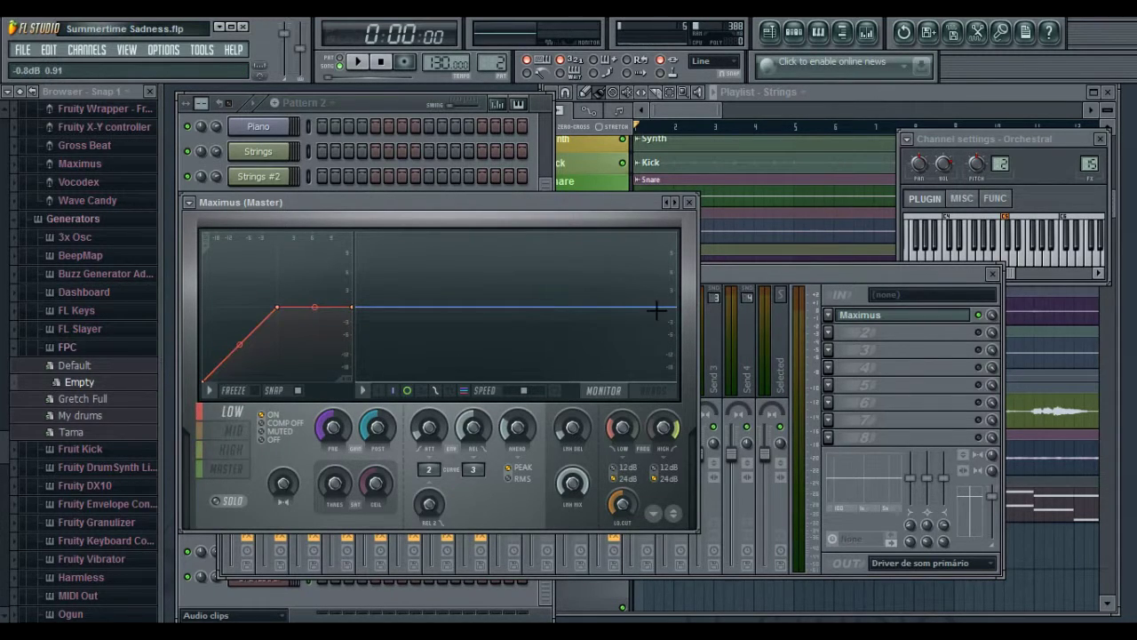
{"action": "left_click_drag", "start_coordinate": [557, 211], "coordinate": [632, 243]}
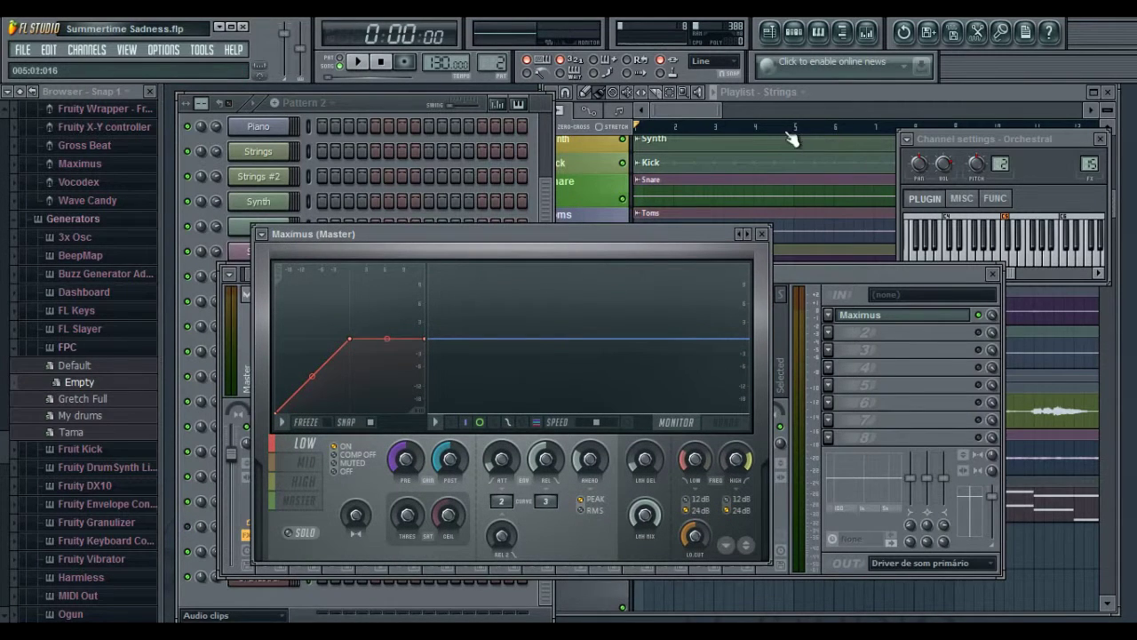
{"action": "left_click", "coordinate": [300, 536]}
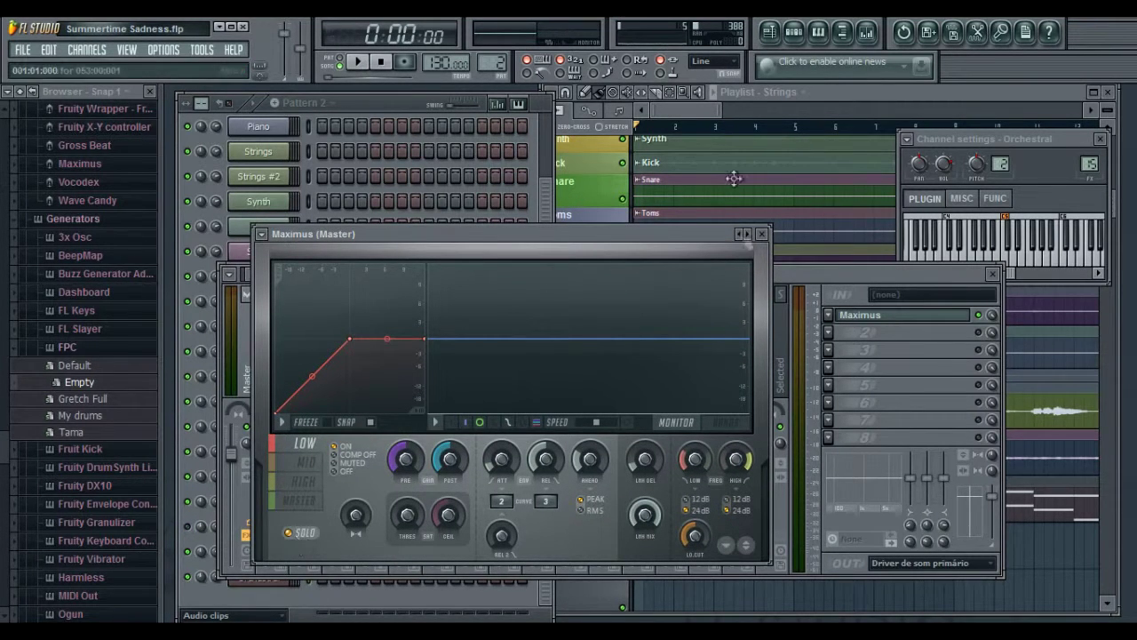
- Play the song from just before bar 25 and bring Maximus to the front to monitor the soloed low band
{"action": "left_click_drag", "start_coordinate": [686, 116], "coordinate": [817, 110]}
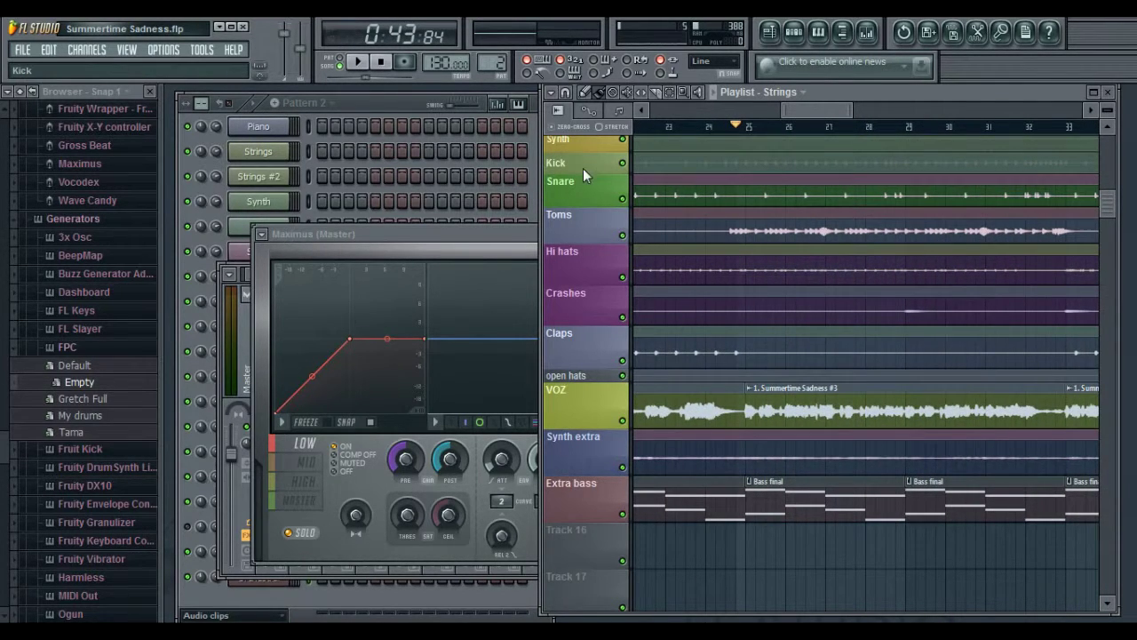
{"action": "key", "text": "space"}
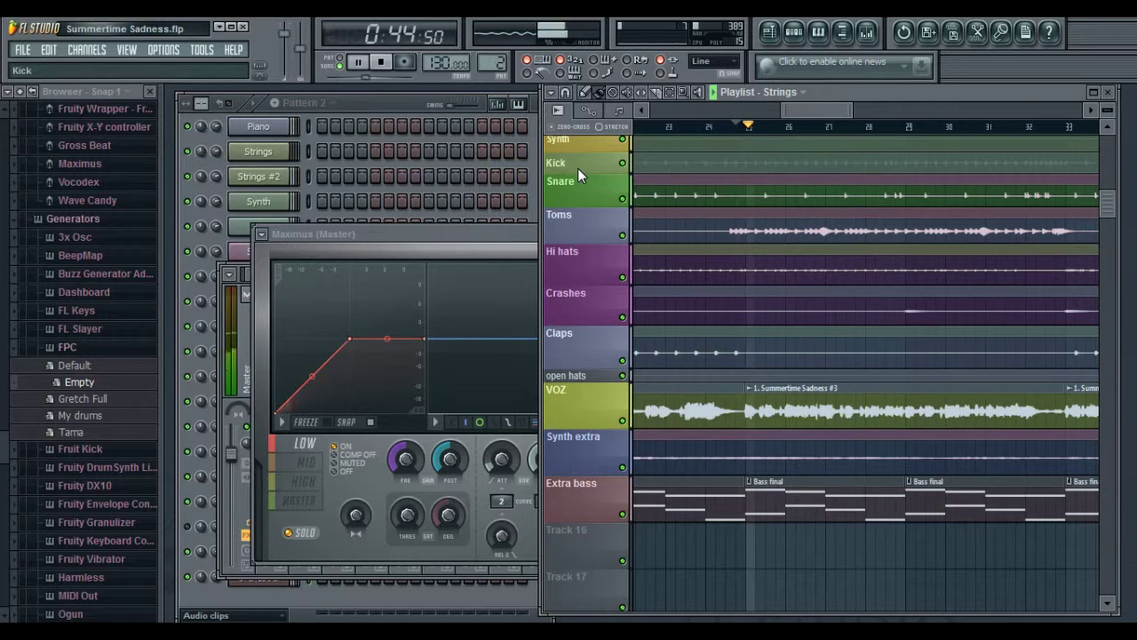
{"action": "left_click", "coordinate": [496, 235]}
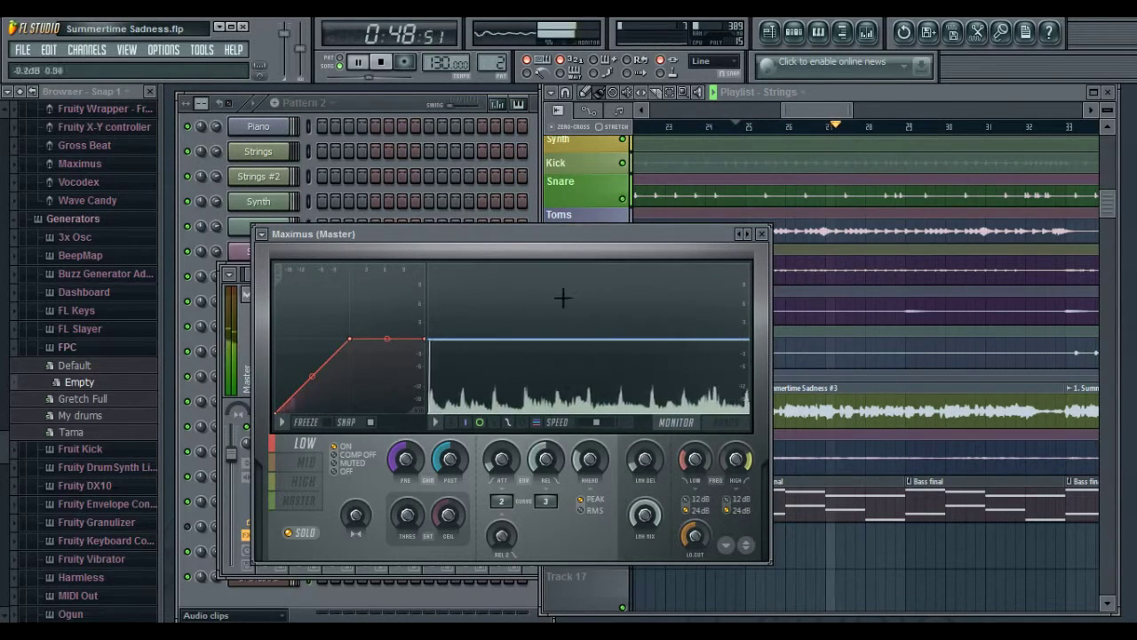
- Using the bands display, set the Maximus low crossover frequency to 213 Hz and the high crossover frequency to 8937 Hz
{"action": "left_click", "coordinate": [720, 429]}
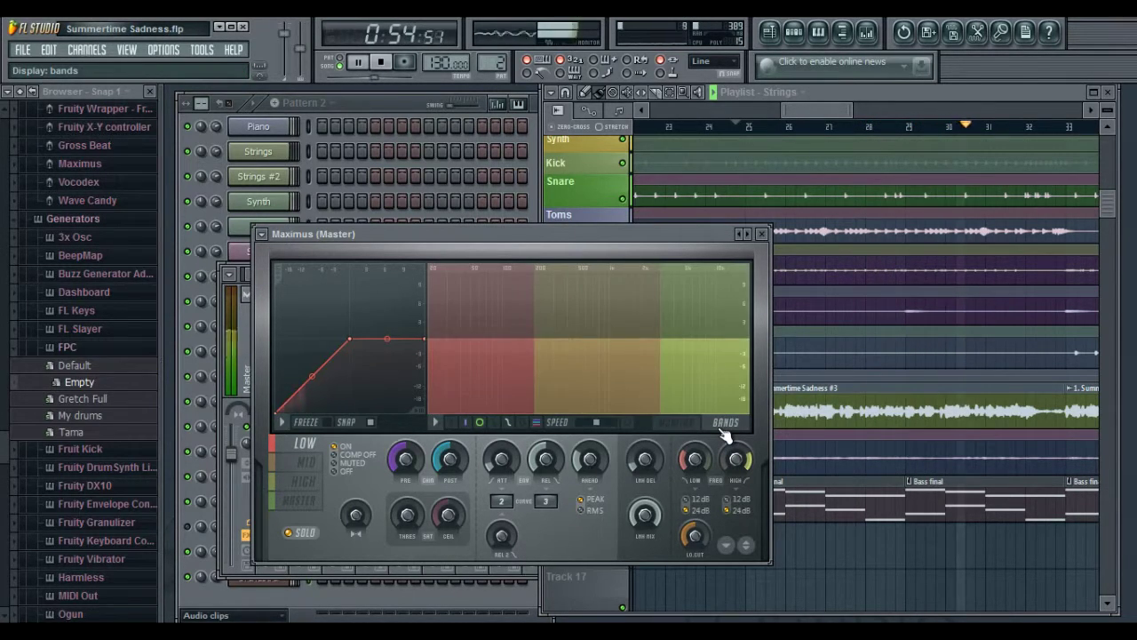
{"action": "mouse_move", "coordinate": [696, 463]}
{"action": "left_mouse_down"}
{"action": "mouse_move", "coordinate": [707, 433]}
{"action": "mouse_move", "coordinate": [714, 458]}
{"action": "left_mouse_up"}
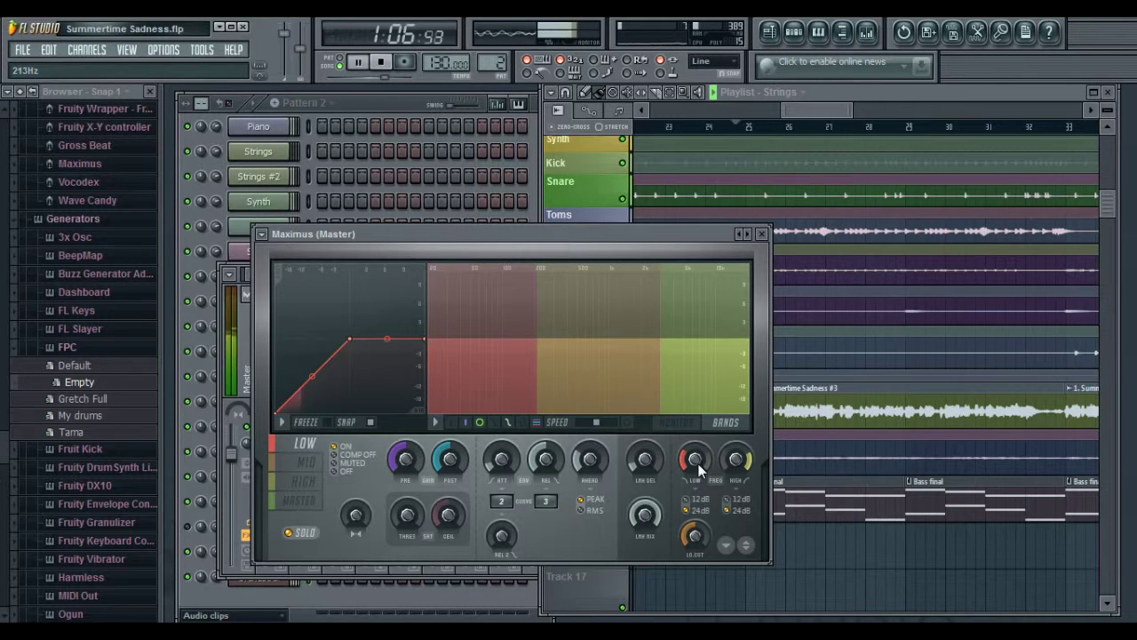
{"action": "left_click", "coordinate": [307, 487]}
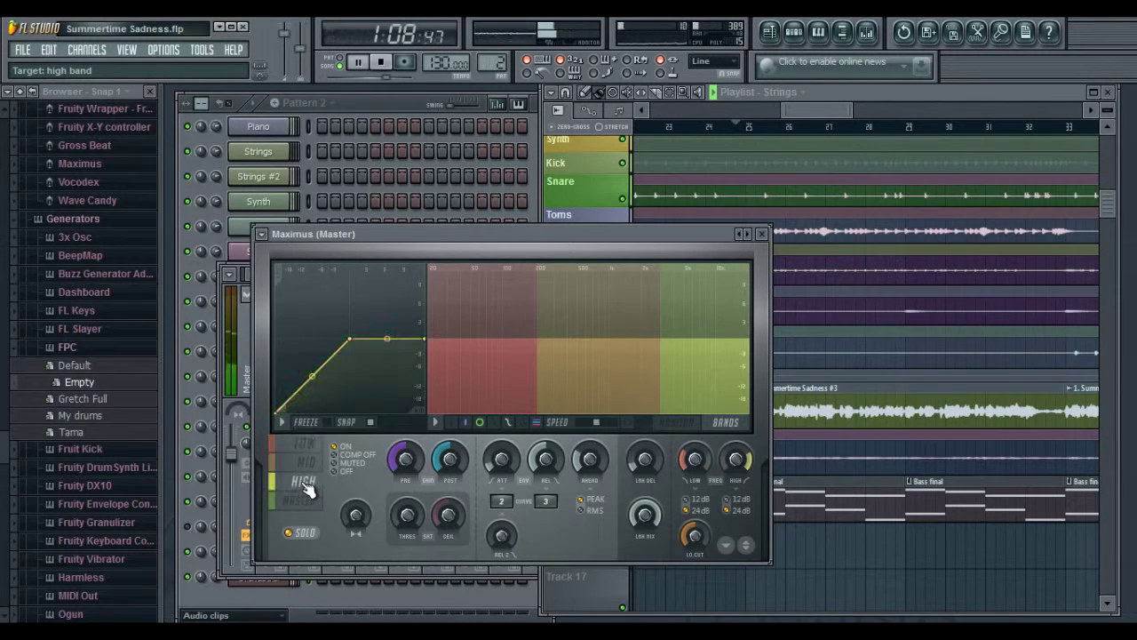
{"action": "left_click_drag", "start_coordinate": [734, 471], "coordinate": [752, 401]}
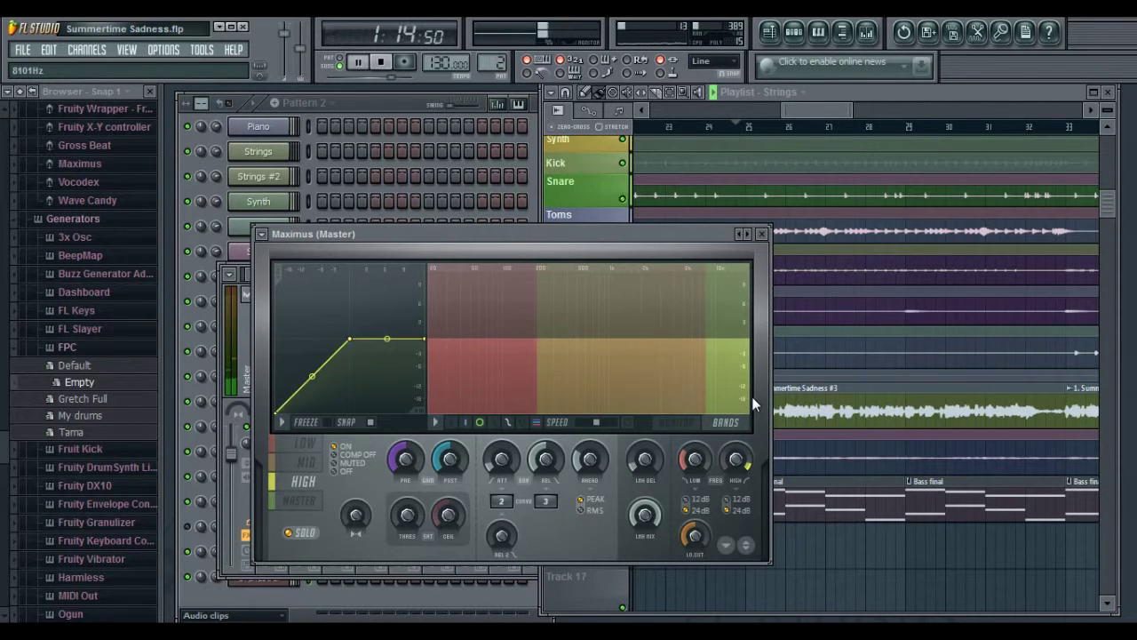
{"action": "left_click_drag", "start_coordinate": [752, 395], "coordinate": [753, 390]}
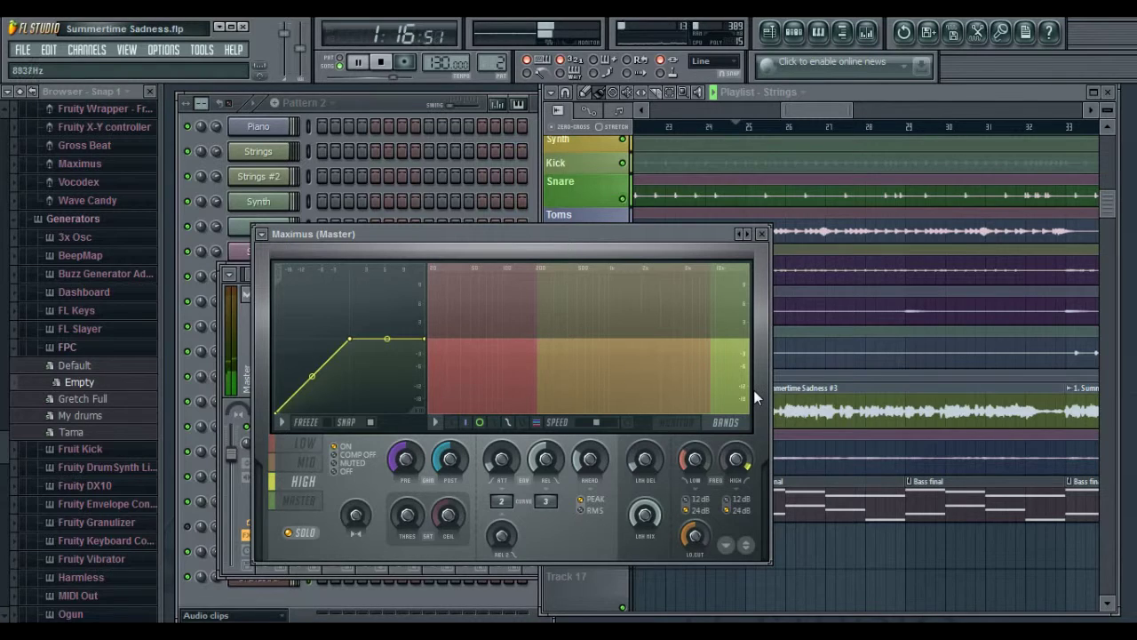
- Return Maximus to the low band, pause playback and switch its display back to the monitor view
{"action": "left_click", "coordinate": [303, 462]}
{"action": "left_click", "coordinate": [305, 445]}
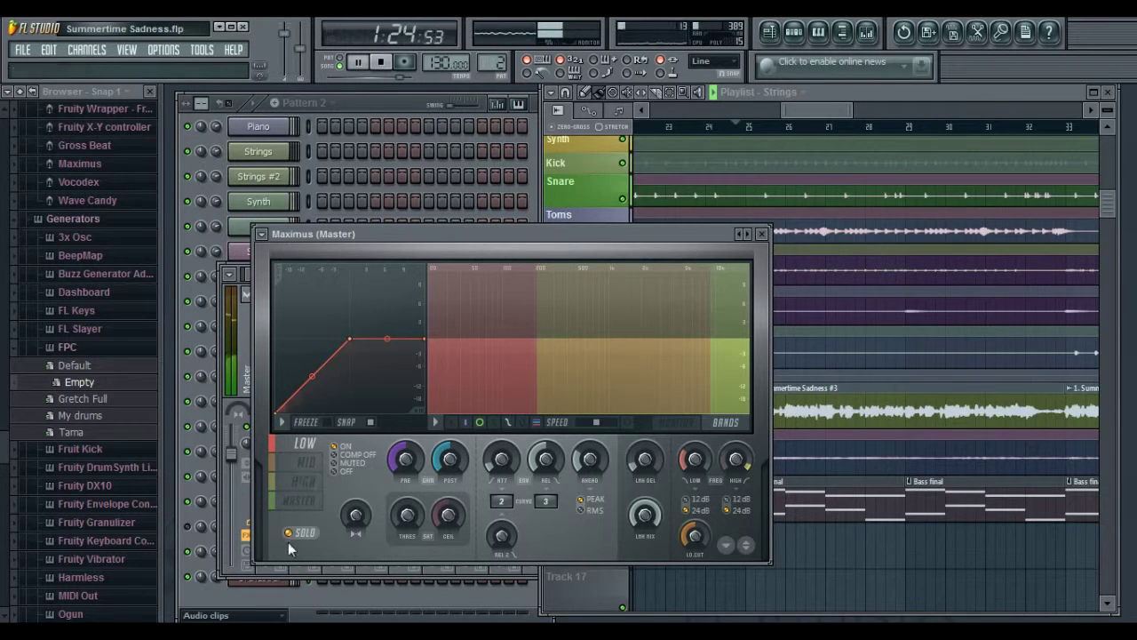
{"action": "left_click", "coordinate": [358, 61]}
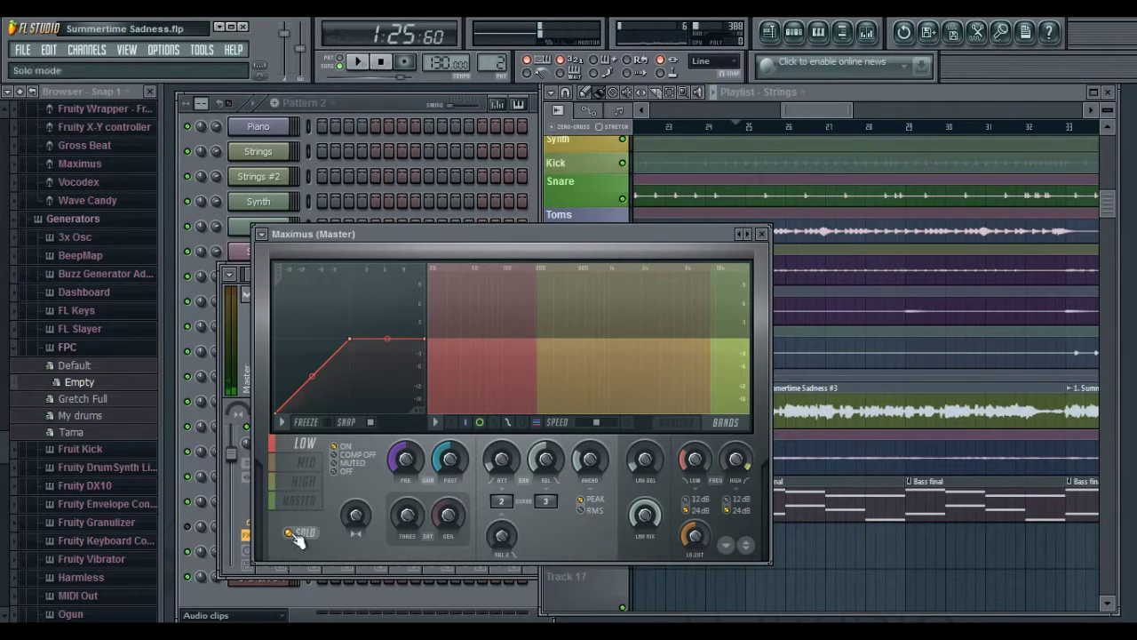
{"action": "left_click", "coordinate": [686, 424]}
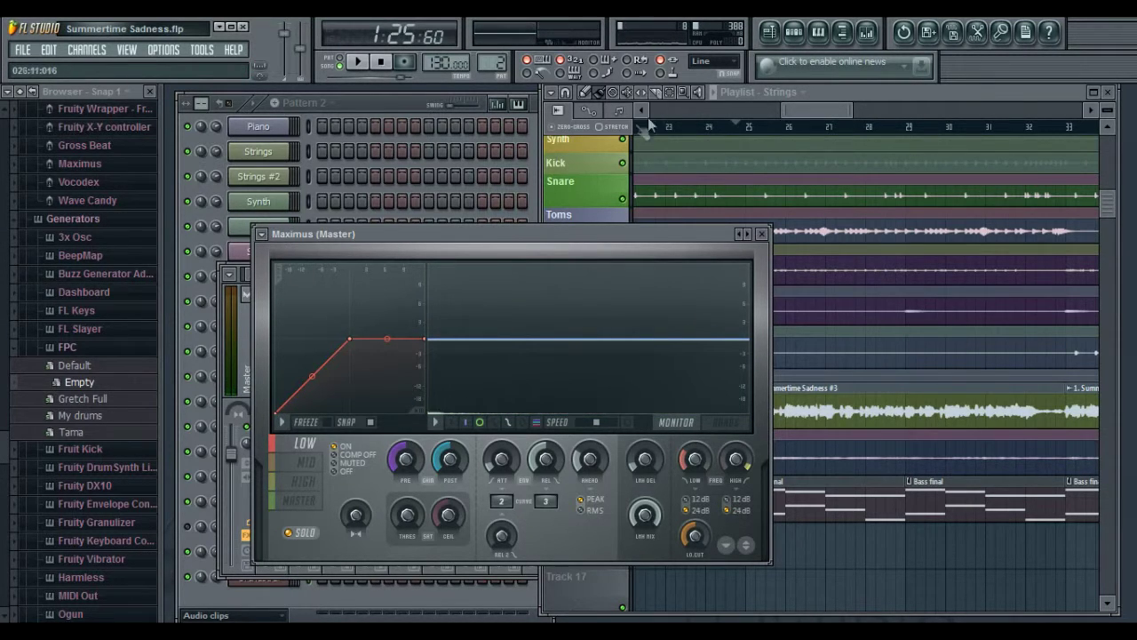
- Play the song from around the middle of bar 24 and bring Maximus back to the front
{"action": "left_click", "coordinate": [359, 63]}
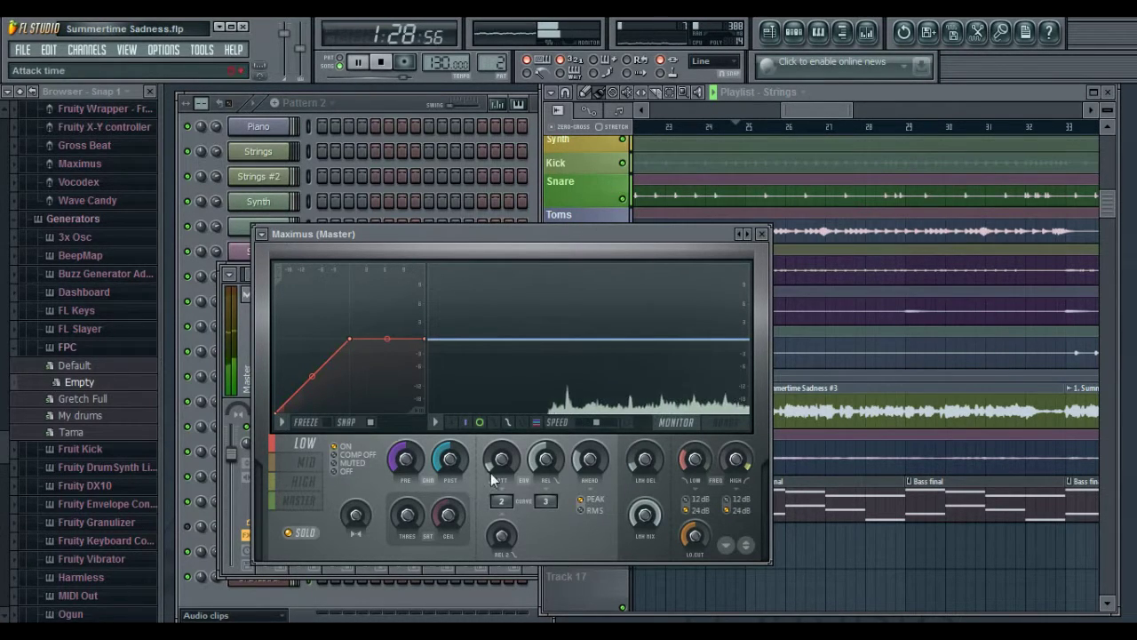
{"action": "left_click_drag", "start_coordinate": [819, 119], "coordinate": [812, 111]}
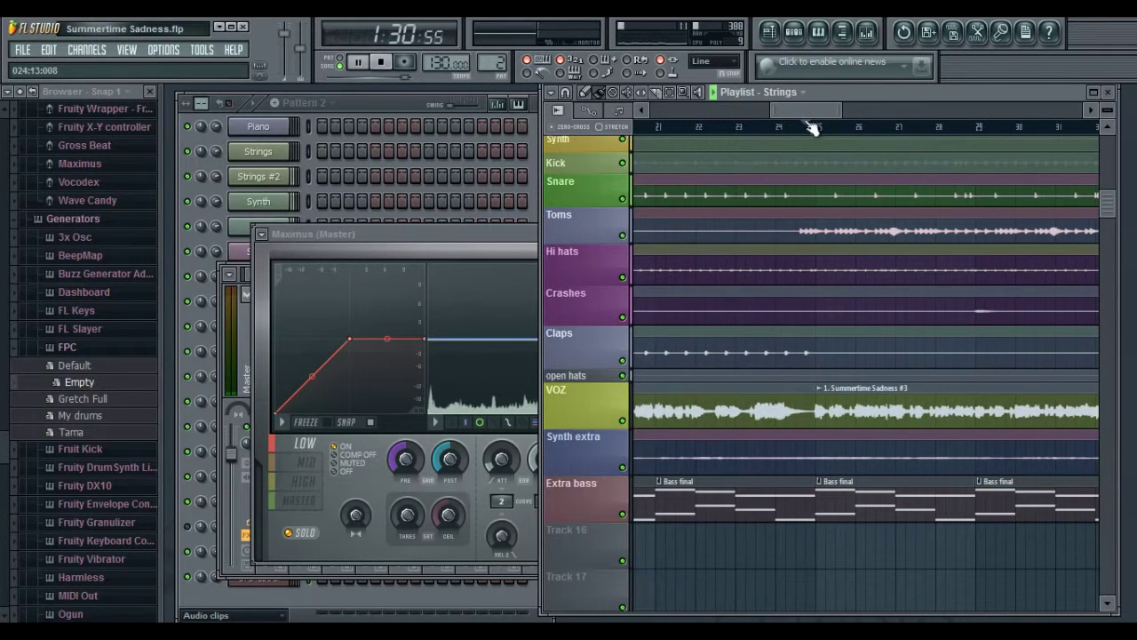
{"action": "left_click", "coordinate": [807, 127]}
{"action": "left_click", "coordinate": [494, 242]}
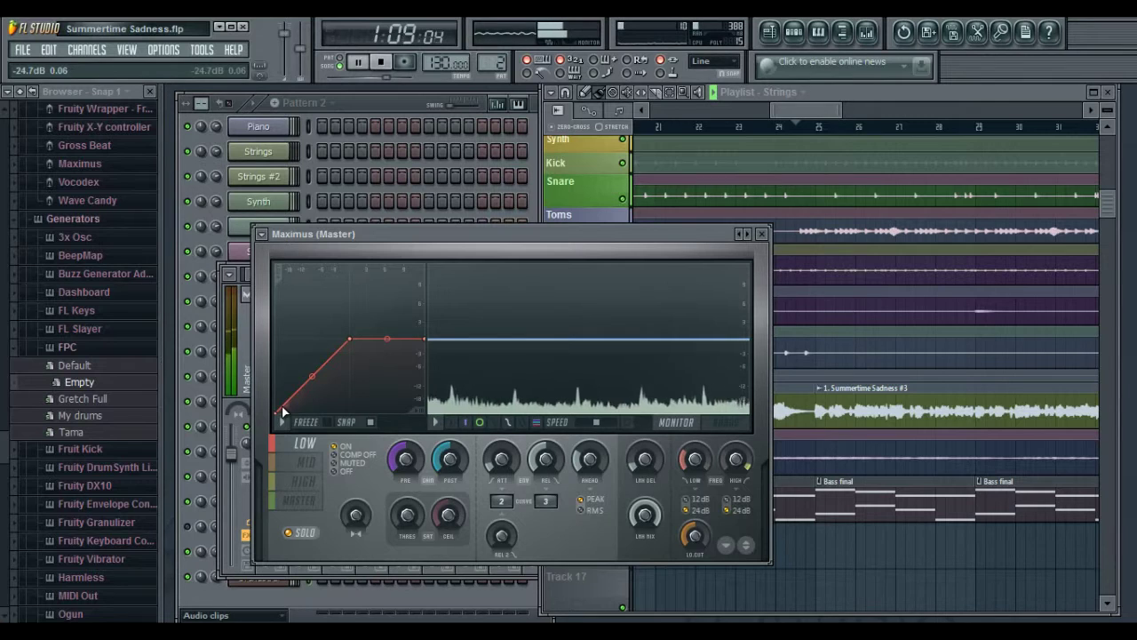
- Add a point near the bottom of the low band's compression curve and lower its 0 dB point to about -3.8 dB
{"action": "left_click_drag", "start_coordinate": [282, 406], "coordinate": [282, 407]}
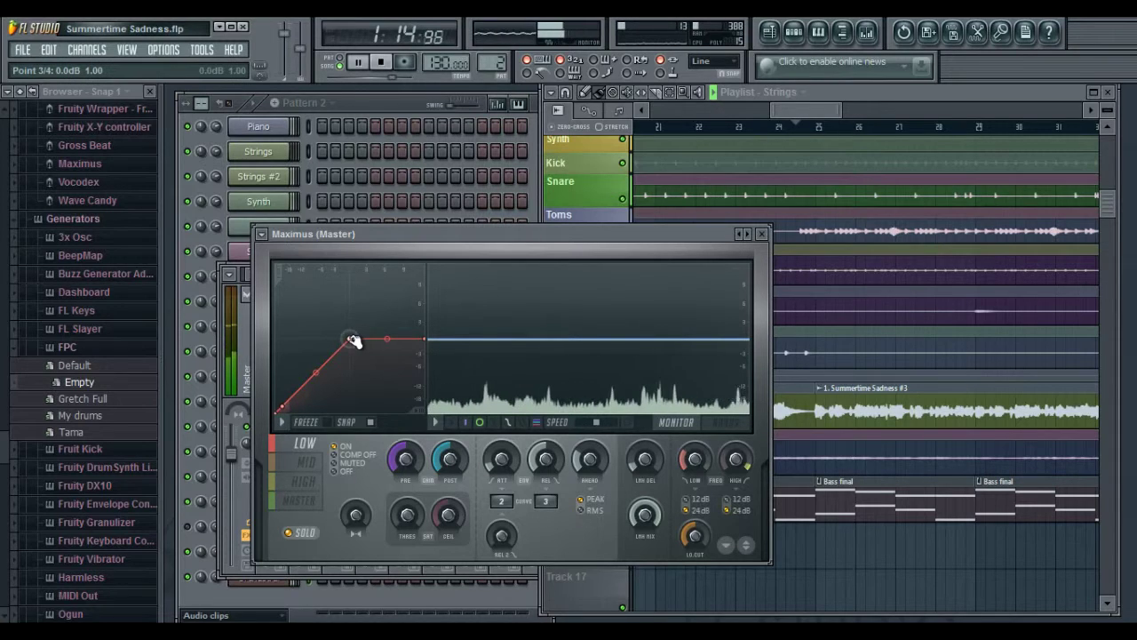
{"action": "left_click_drag", "start_coordinate": [352, 344], "coordinate": [353, 356]}
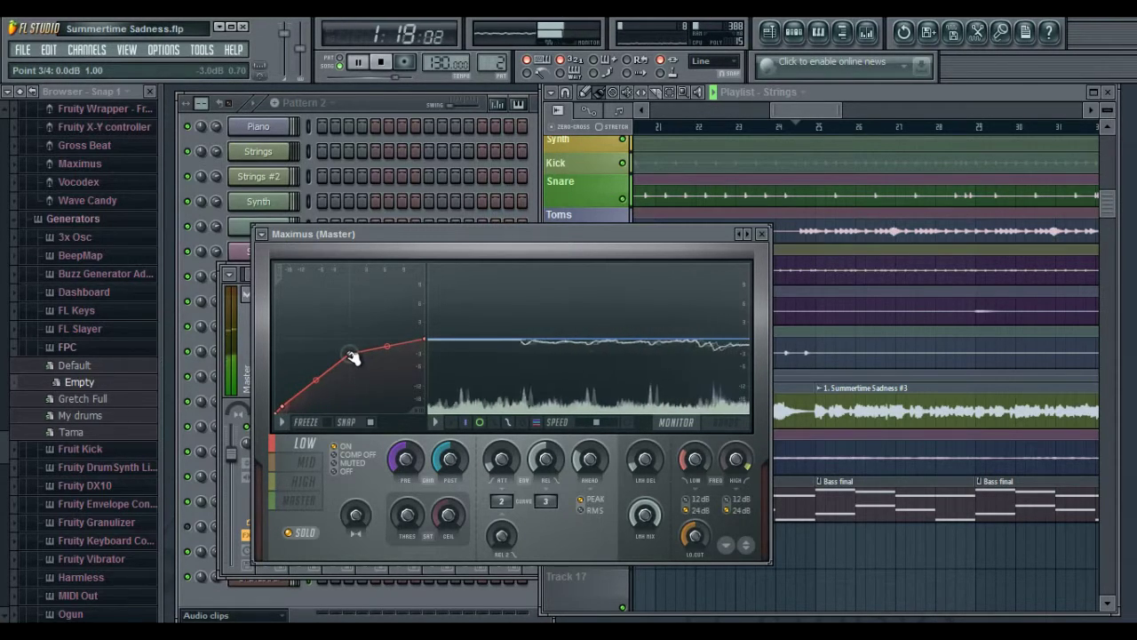
{"action": "left_click_drag", "start_coordinate": [353, 357], "coordinate": [353, 366]}
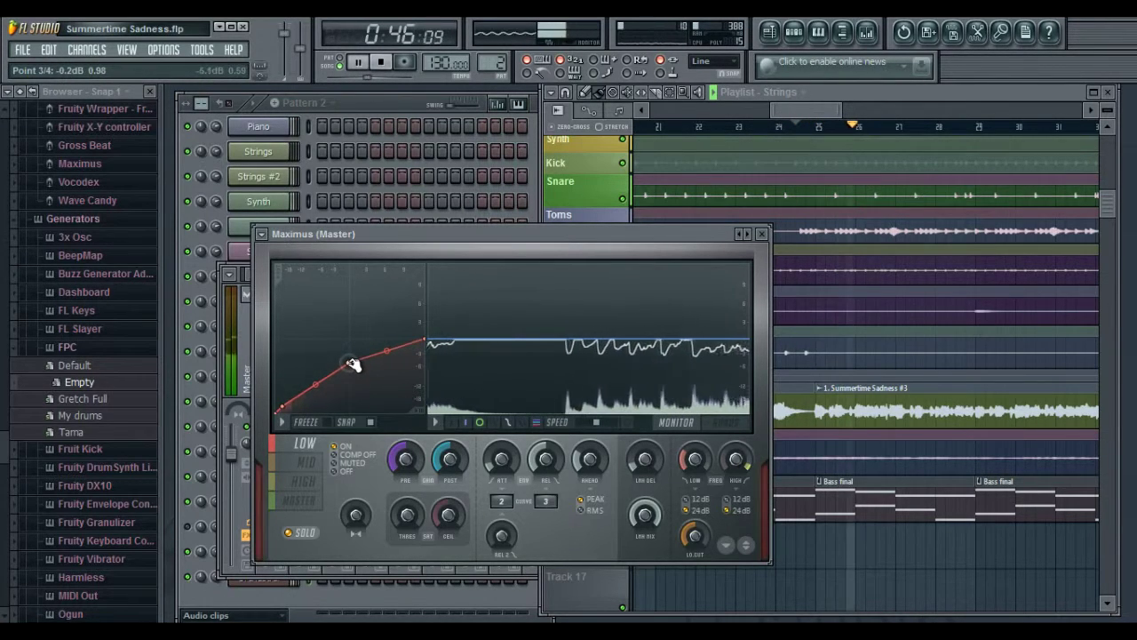
{"action": "mouse_move", "coordinate": [352, 363]}
{"action": "left_mouse_down"}
{"action": "mouse_move", "coordinate": [353, 335]}
{"action": "mouse_move", "coordinate": [355, 358]}
{"action": "left_mouse_up"}
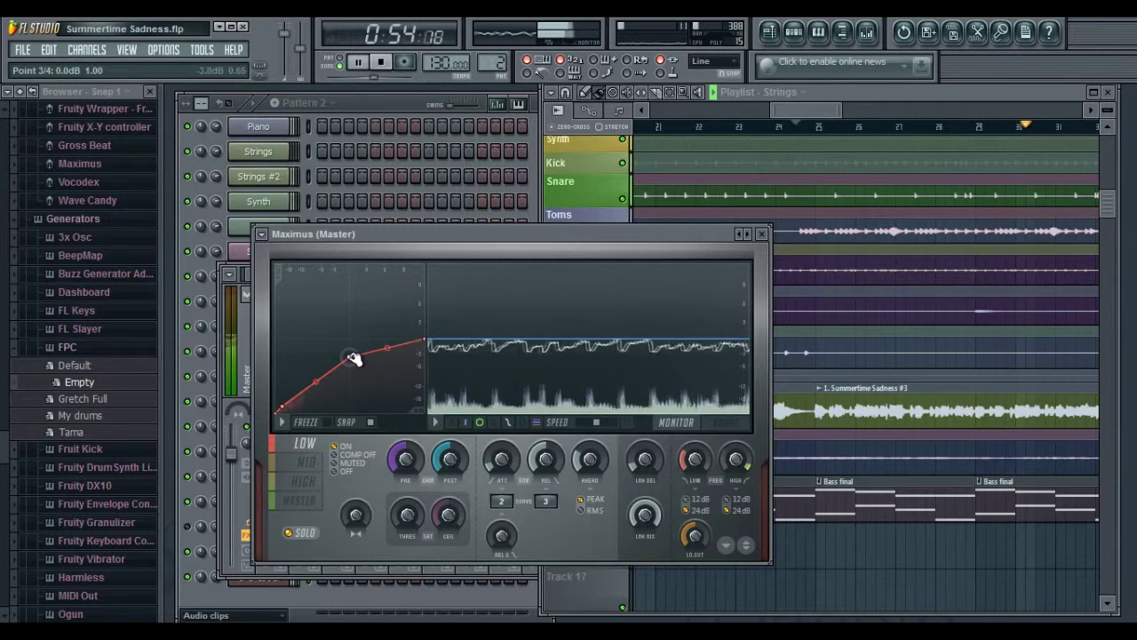
{"action": "left_click_drag", "start_coordinate": [355, 358], "coordinate": [350, 356]}
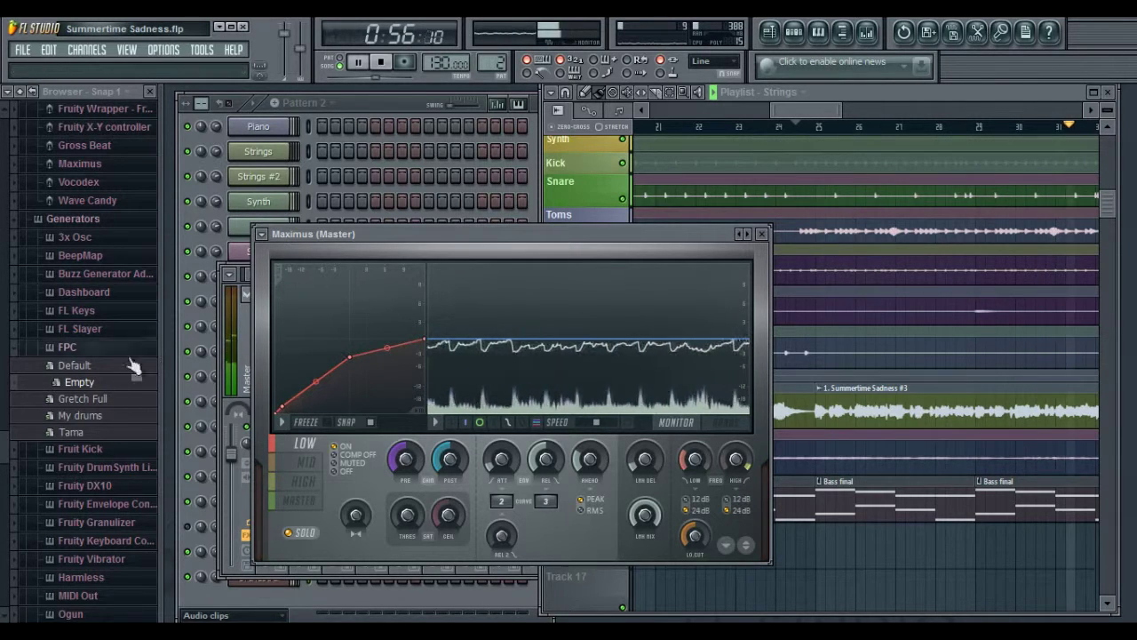
- Select the high band and add a point near the bottom of its compression curve
{"action": "left_click", "coordinate": [304, 482]}
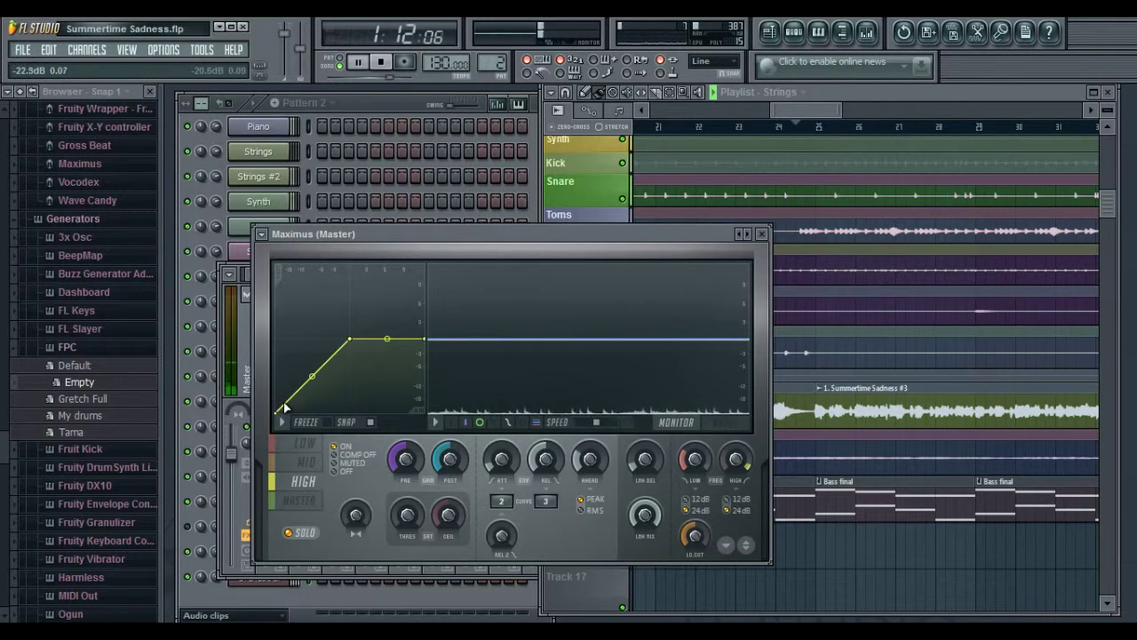
{"action": "left_click_drag", "start_coordinate": [283, 408], "coordinate": [292, 403]}
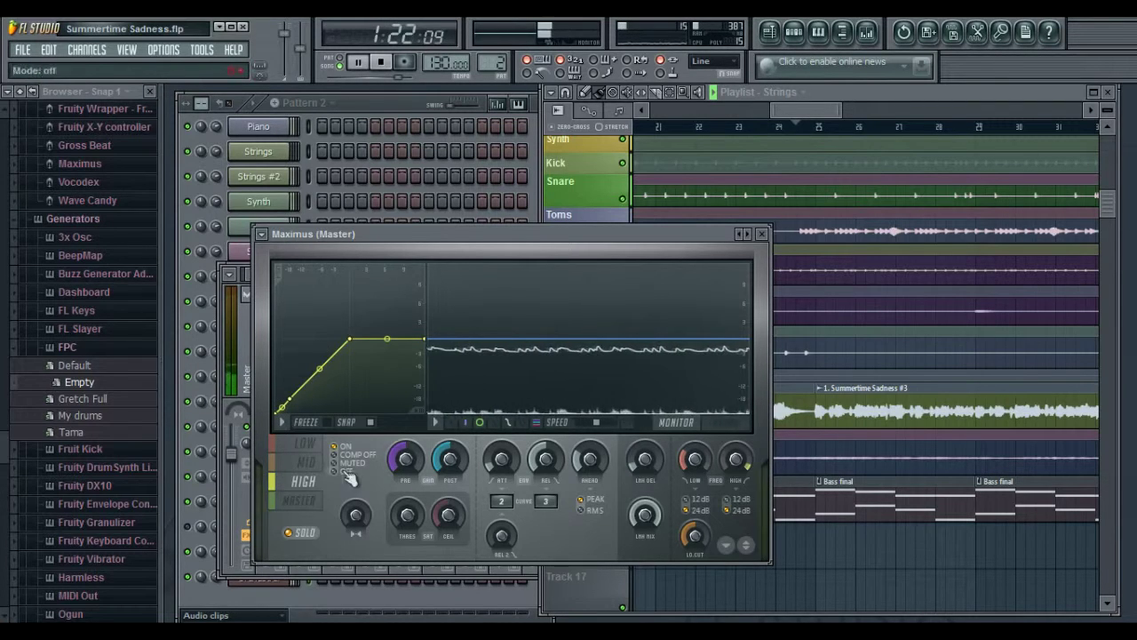
- On the mid band's compression curve, add a low point and pull the 0 dB point down, ending with playback stopped
{"action": "left_click", "coordinate": [306, 464]}
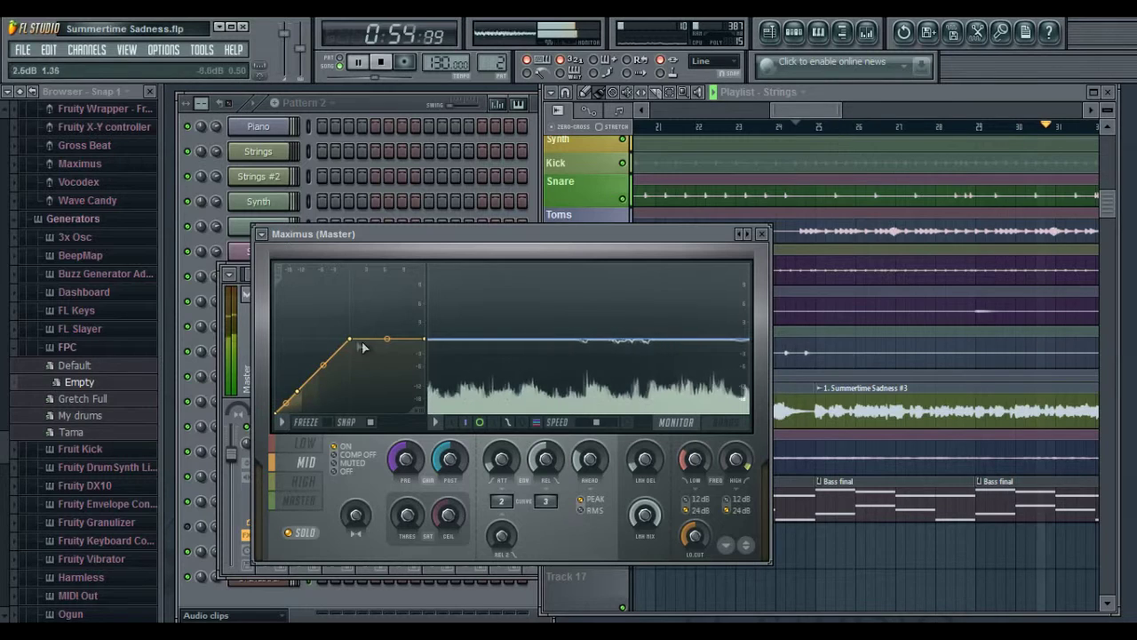
{"action": "left_click_drag", "start_coordinate": [353, 341], "coordinate": [352, 358]}
{"action": "key", "text": "space"}
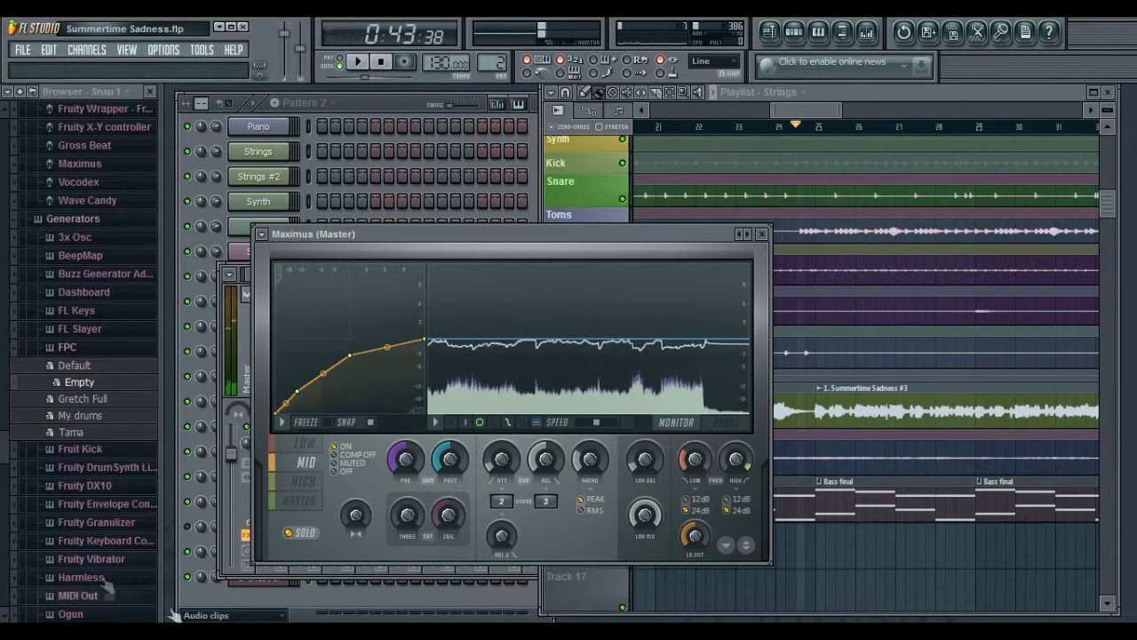
- Select the master band in Maximus and bring the mixer with the Master track to the front
{"action": "left_click", "coordinate": [302, 503]}
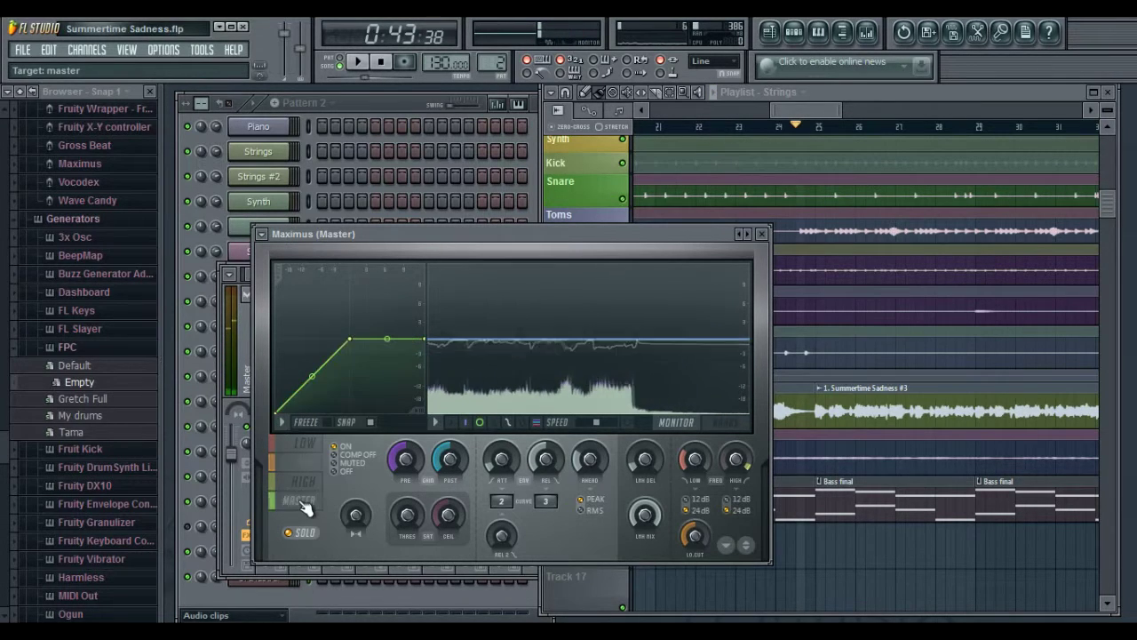
{"action": "left_click", "coordinate": [791, 110]}
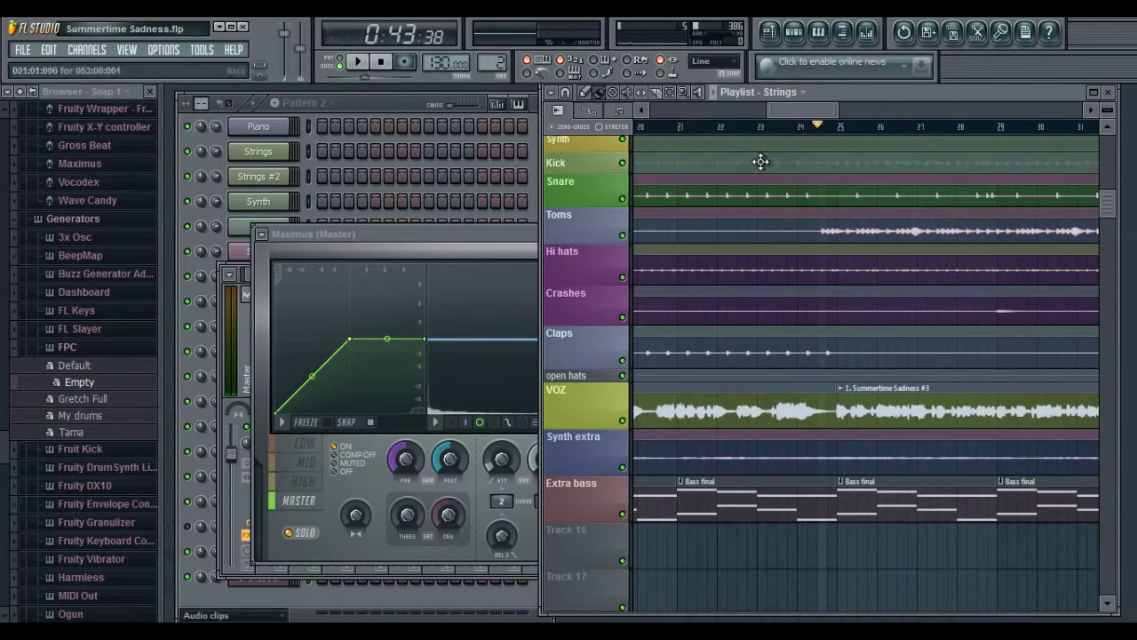
{"action": "left_click", "coordinate": [866, 32]}
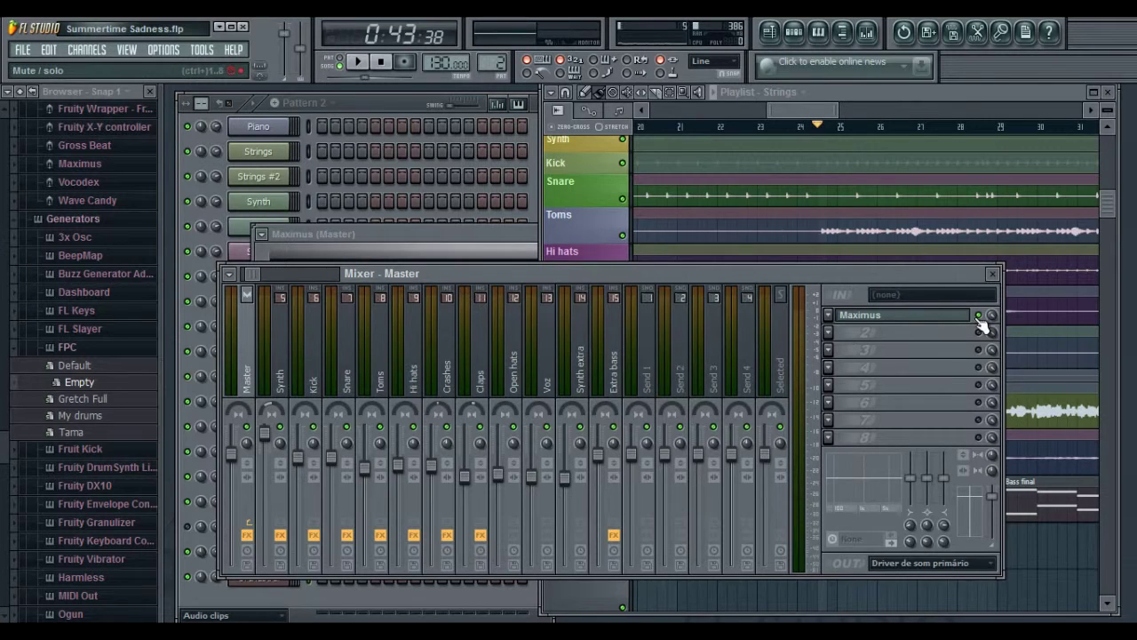
- Play the song and compare the Master track's sound with Maximus bypassed and enabled
{"action": "key", "text": "space"}
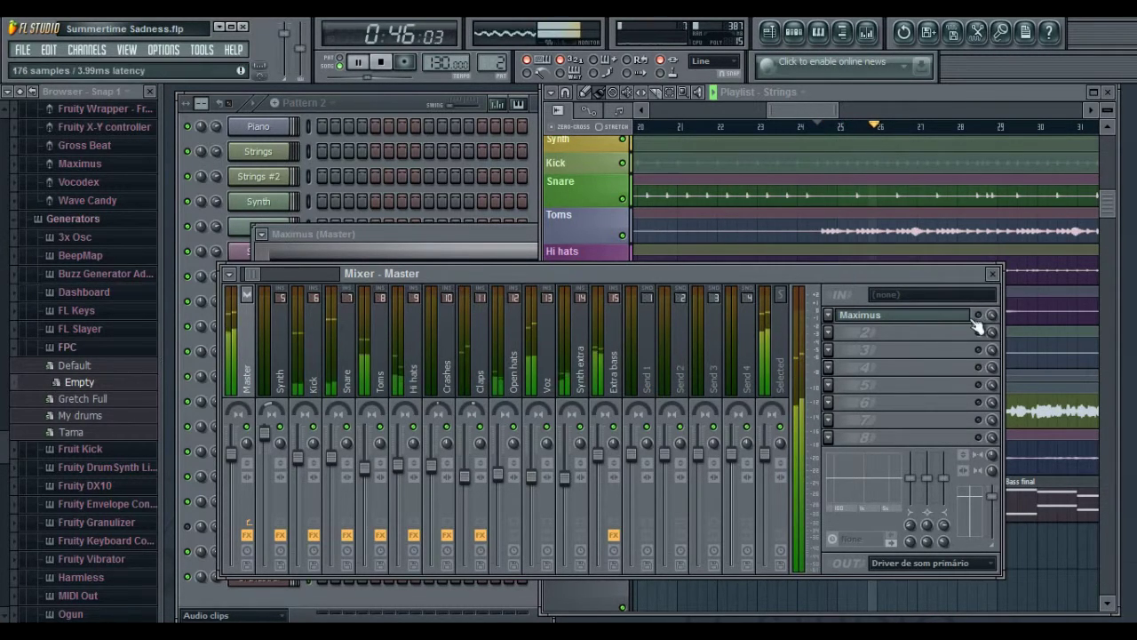
{"action": "left_click_drag", "start_coordinate": [797, 109], "coordinate": [834, 109]}
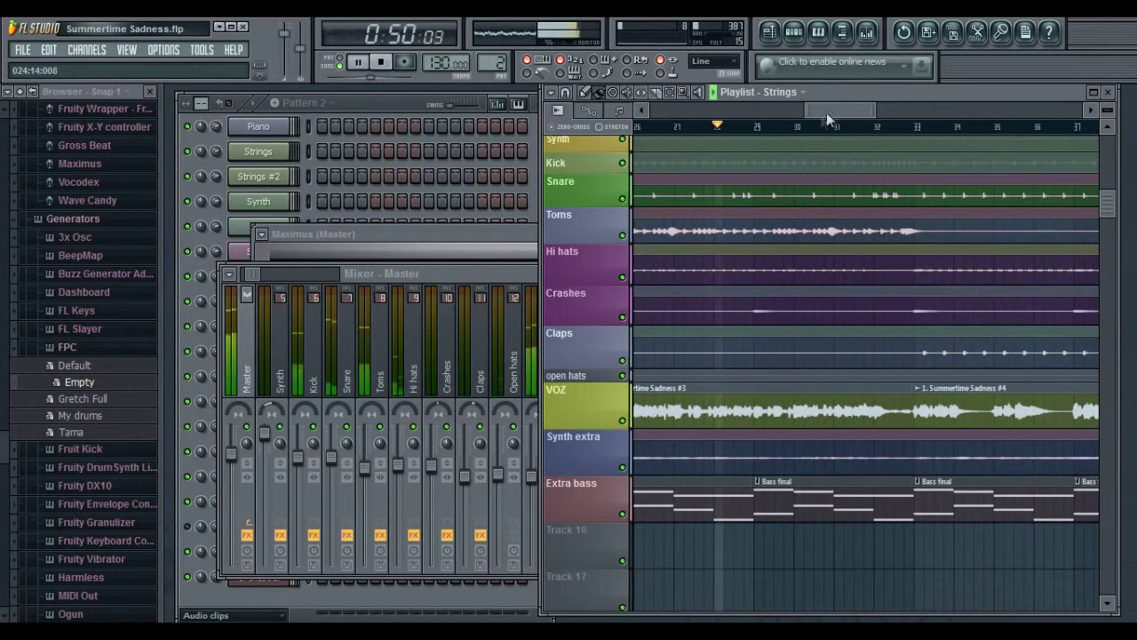
{"action": "left_click", "coordinate": [521, 276]}
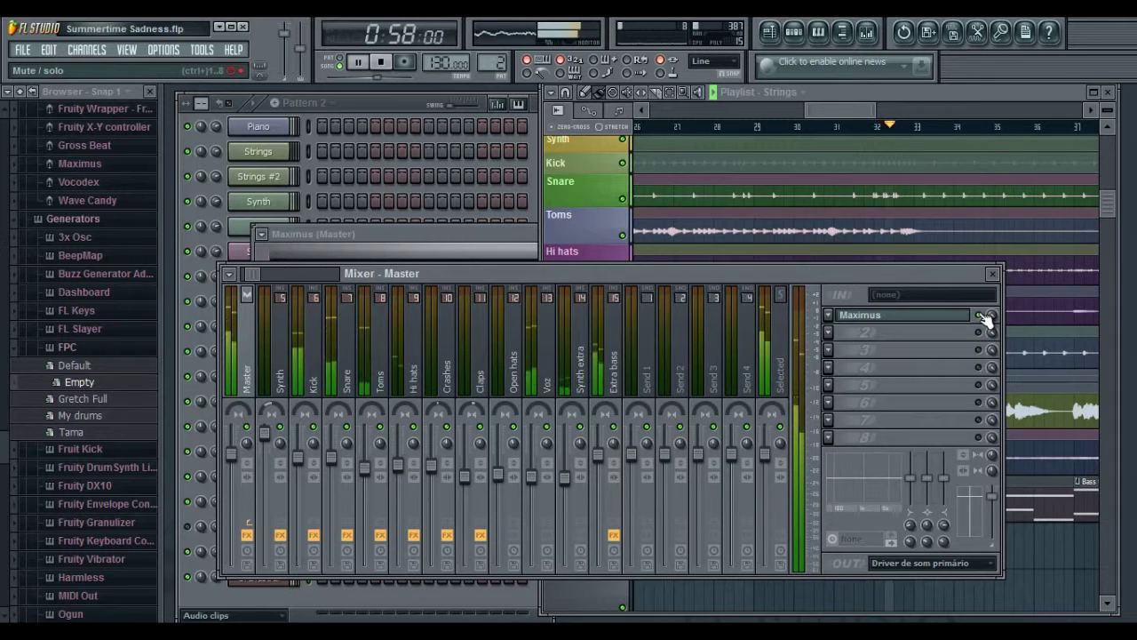
{"action": "left_click", "coordinate": [946, 316]}
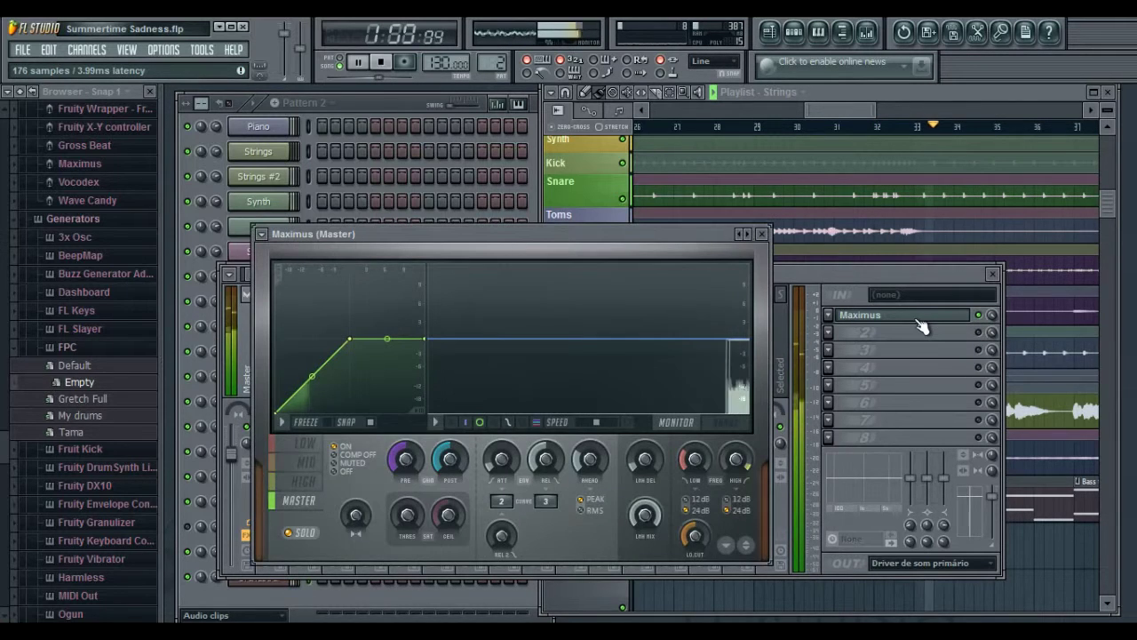
{"action": "left_click", "coordinate": [982, 320]}
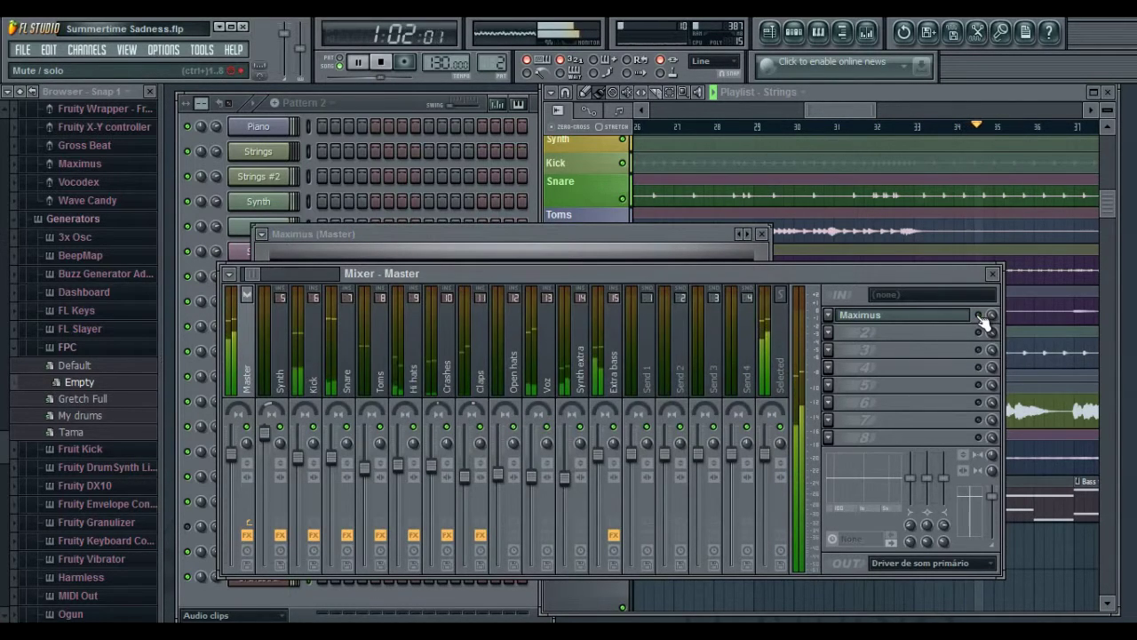
- On Maximus's master band compression curve, add a point on the lower slope and lower the 0 dB point to about -0.8 dB
{"action": "left_click", "coordinate": [922, 318]}
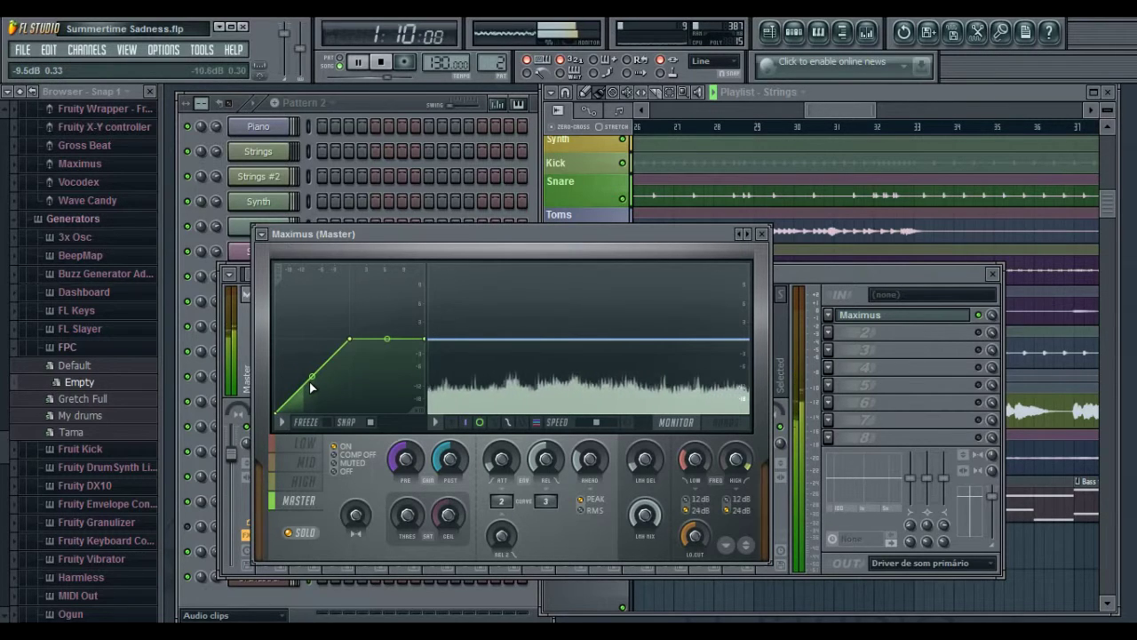
{"action": "left_click_drag", "start_coordinate": [305, 383], "coordinate": [308, 382]}
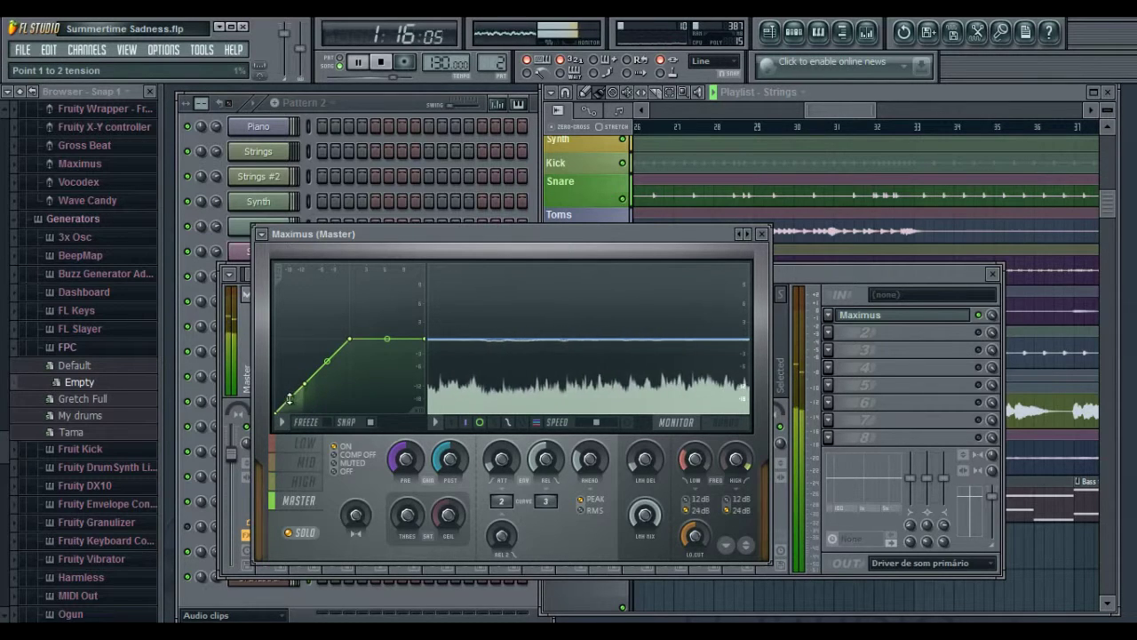
{"action": "left_click_drag", "start_coordinate": [359, 340], "coordinate": [353, 346]}
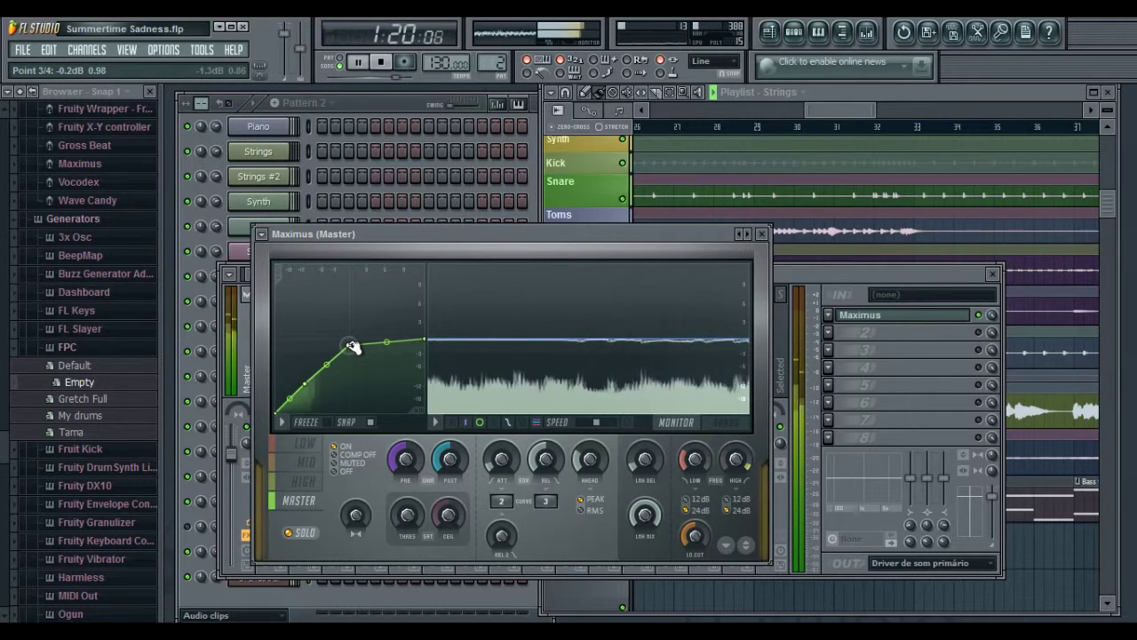
{"action": "left_click_drag", "start_coordinate": [352, 347], "coordinate": [349, 343]}
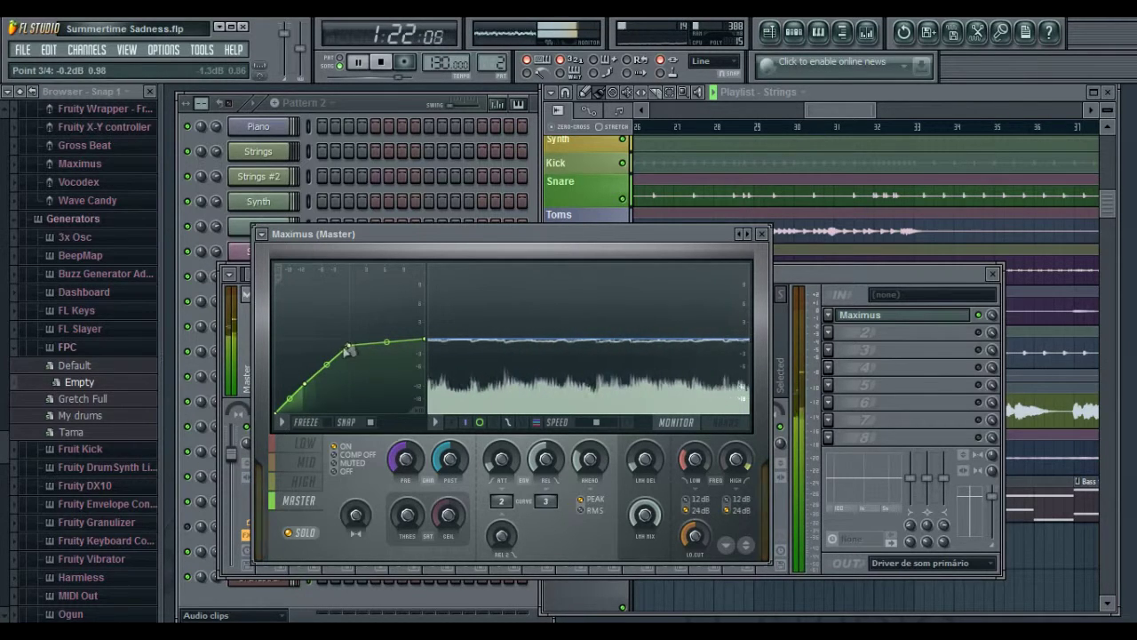
{"action": "left_click_drag", "start_coordinate": [353, 346], "coordinate": [353, 345]}
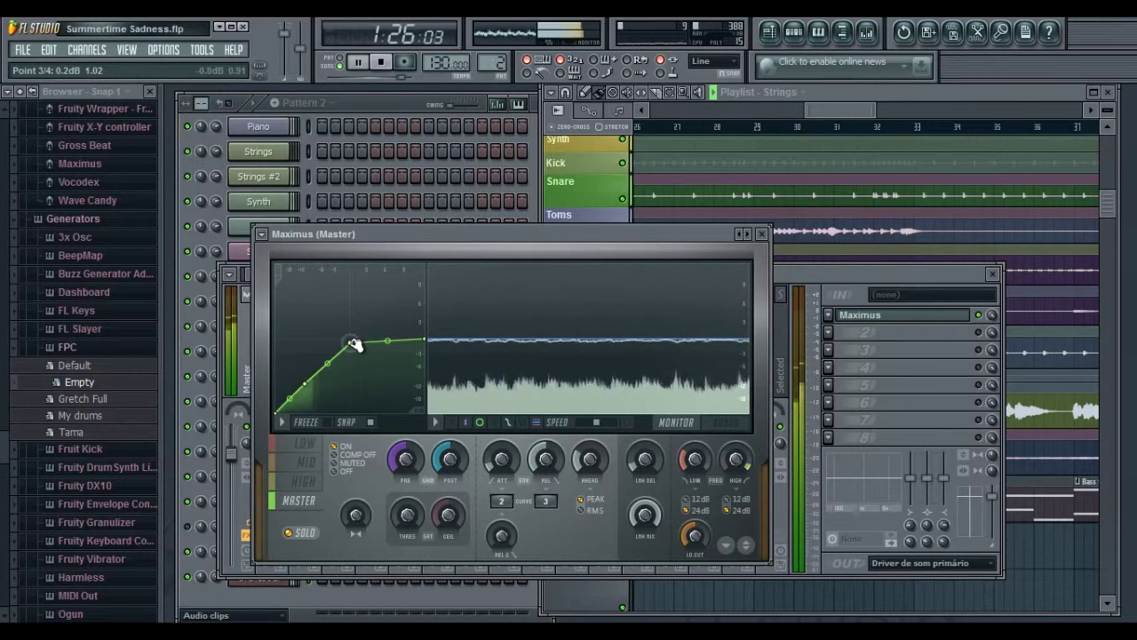
- Compare the mix with Maximus toggled, restart playback from about bar 30, and bring the mixer back to the front
{"action": "left_click", "coordinate": [981, 327]}
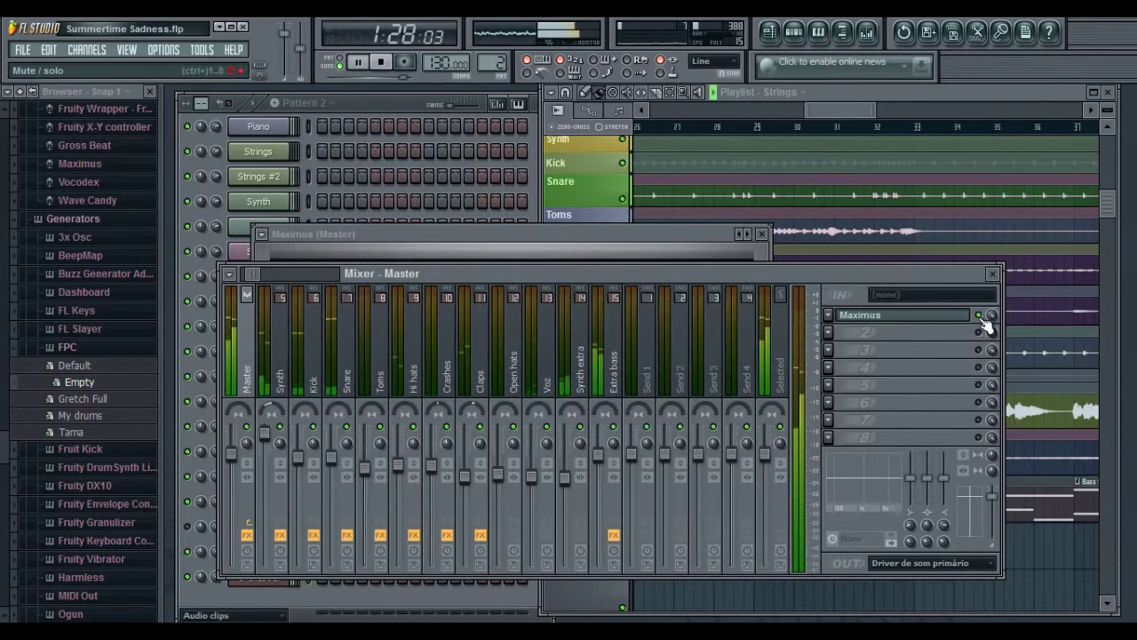
{"action": "left_click", "coordinate": [839, 114]}
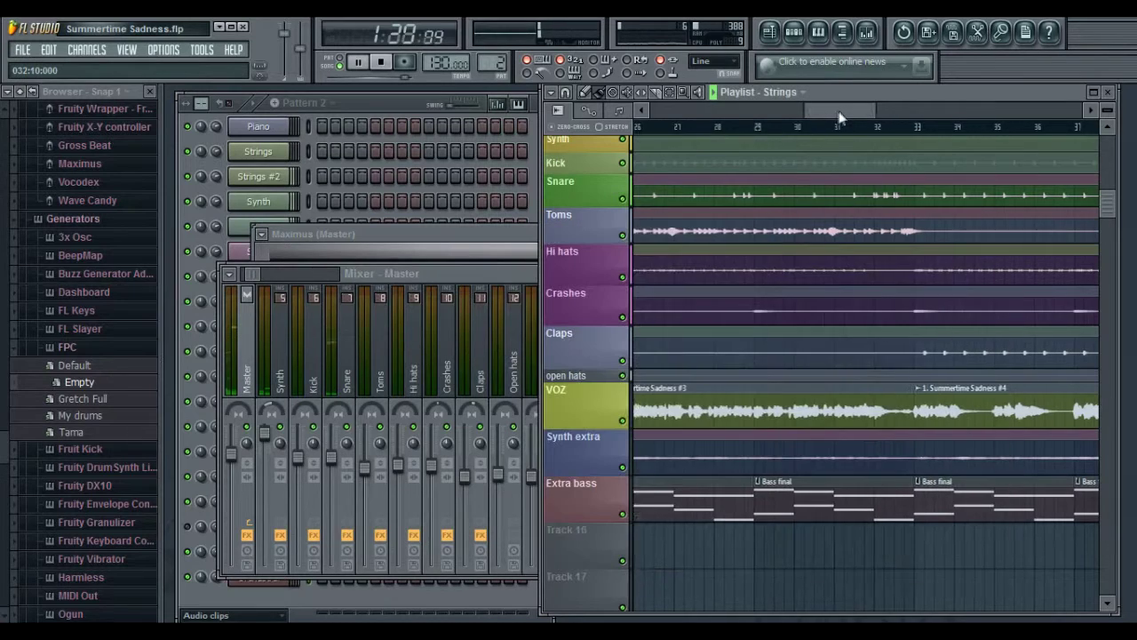
{"action": "left_click_drag", "start_coordinate": [839, 113], "coordinate": [834, 115]}
{"action": "left_click", "coordinate": [841, 126]}
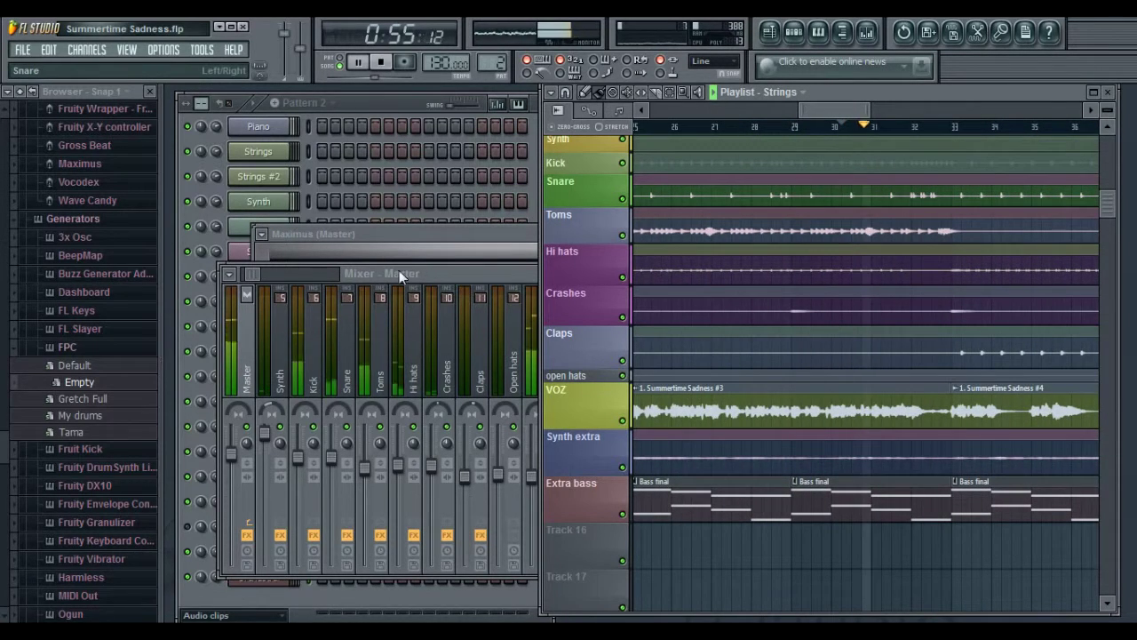
{"action": "left_click", "coordinate": [468, 271]}
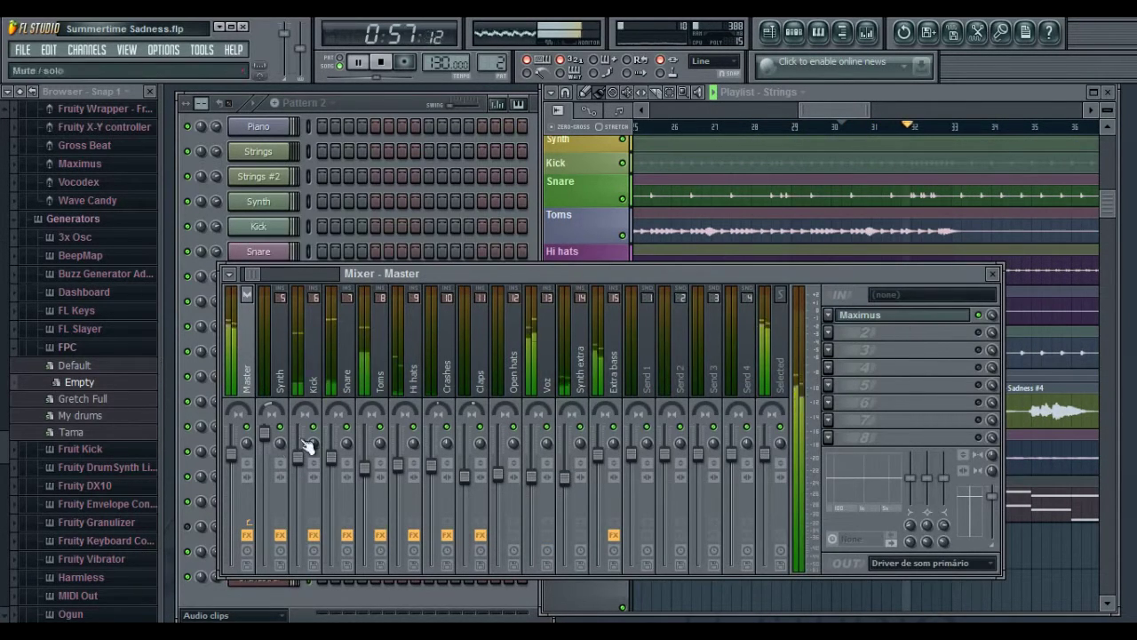
- Lower the 0 dB curve point to about -4.2 dB on Maximus's mid band and about -4.0 dB on its low band
{"action": "left_click", "coordinate": [887, 316]}
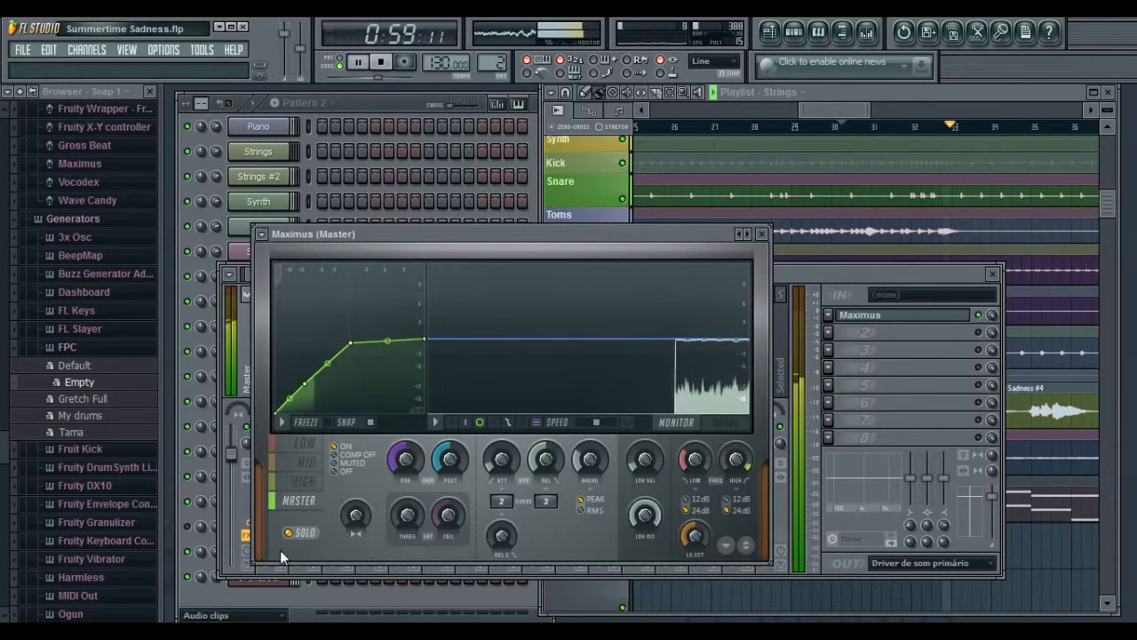
{"action": "left_click", "coordinate": [306, 462]}
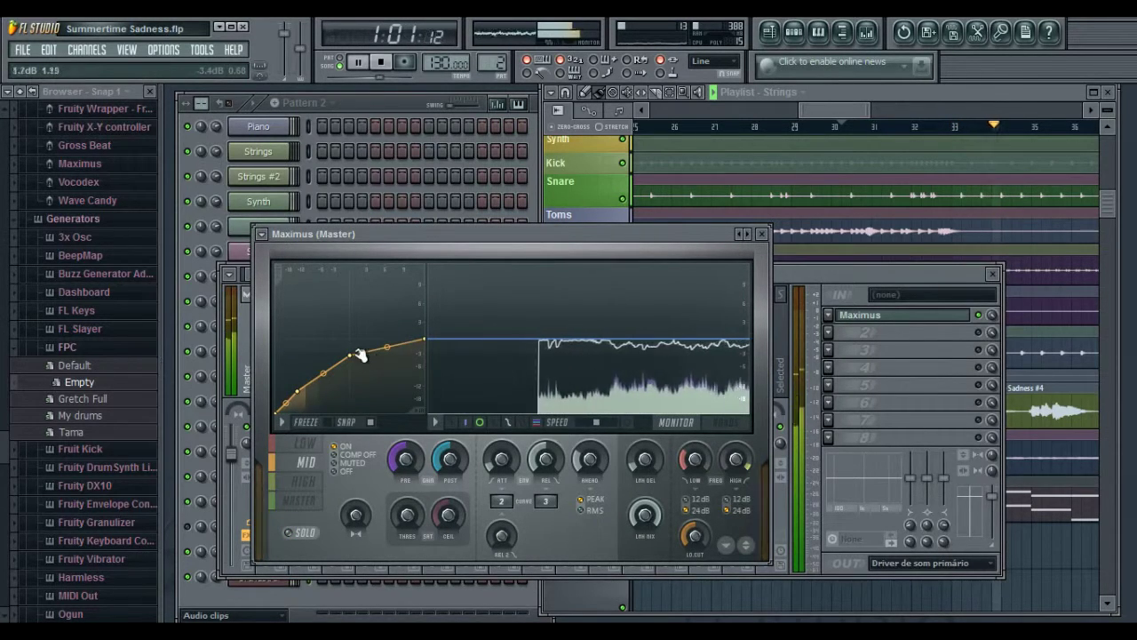
{"action": "left_click_drag", "start_coordinate": [351, 355], "coordinate": [352, 359]}
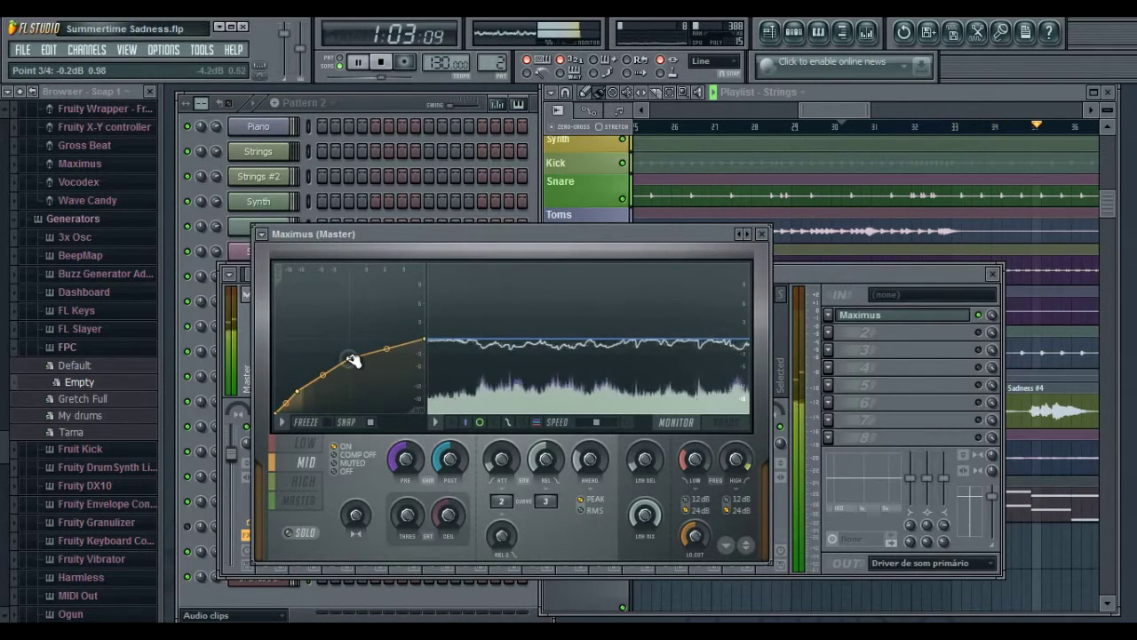
{"action": "left_click", "coordinate": [304, 445]}
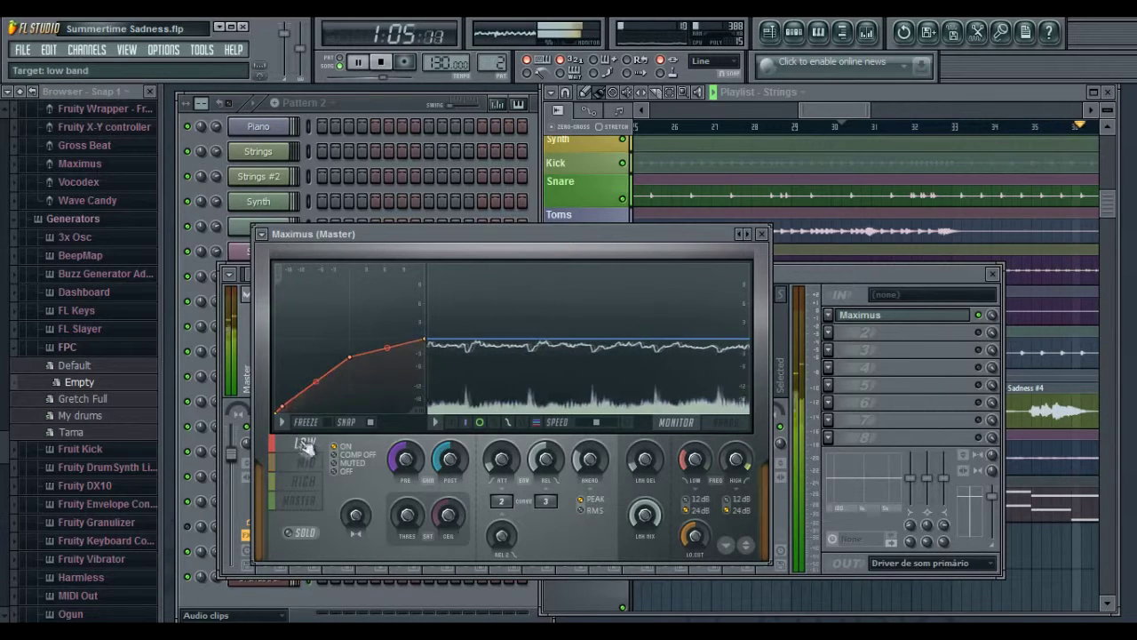
{"action": "left_click_drag", "start_coordinate": [350, 357], "coordinate": [353, 358]}
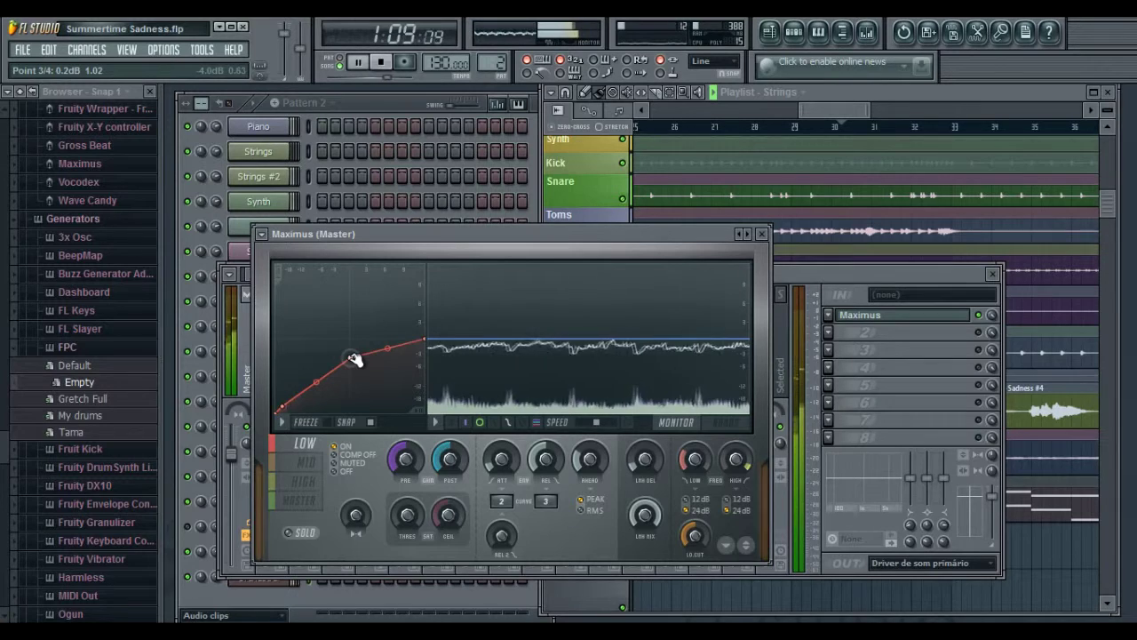
- Fine-tune the 0 dB point on the master band's compression curve and raise the low cut to 40 Hz
{"action": "left_click", "coordinate": [298, 500]}
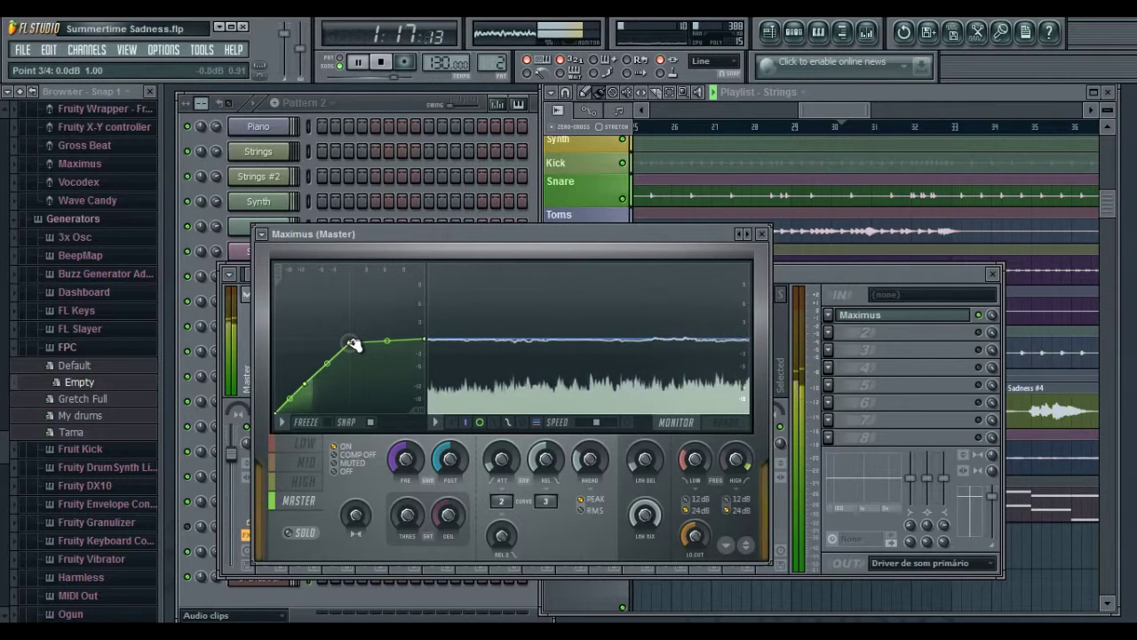
{"action": "left_click_drag", "start_coordinate": [352, 343], "coordinate": [356, 345]}
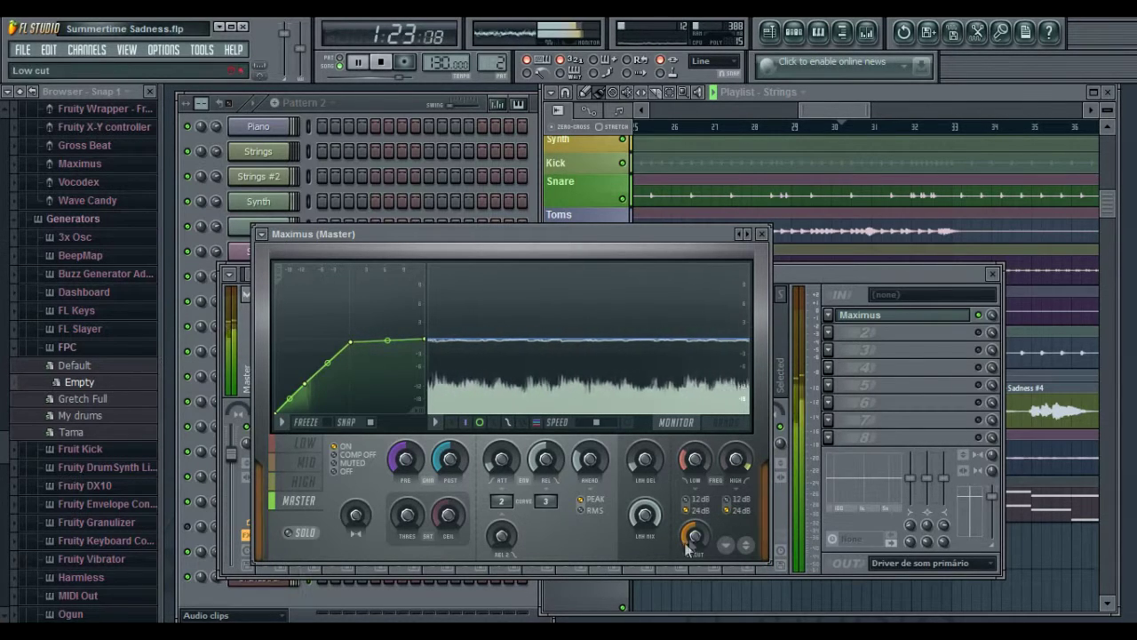
{"action": "mouse_move", "coordinate": [695, 539]}
{"action": "left_click_drag", "start_coordinate": [695, 535], "coordinate": [710, 437]}
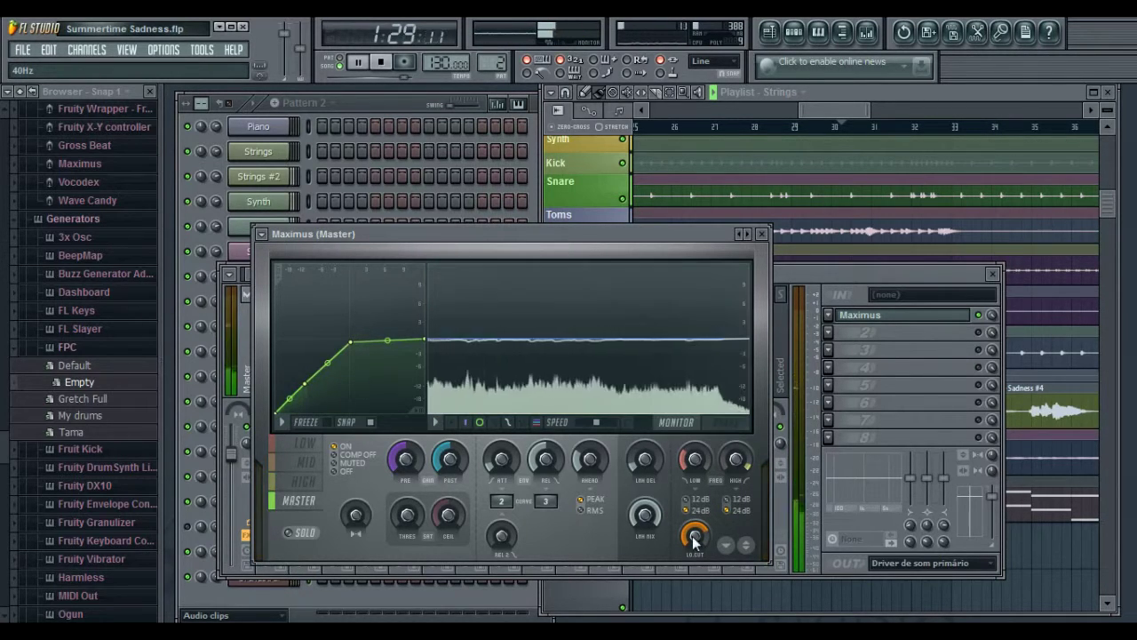
- Play the song from the beginning, listen to the mastered sound in the intro and around bars 29 to 31, and stop playback
{"action": "left_click_drag", "start_coordinate": [830, 110], "coordinate": [657, 114]}
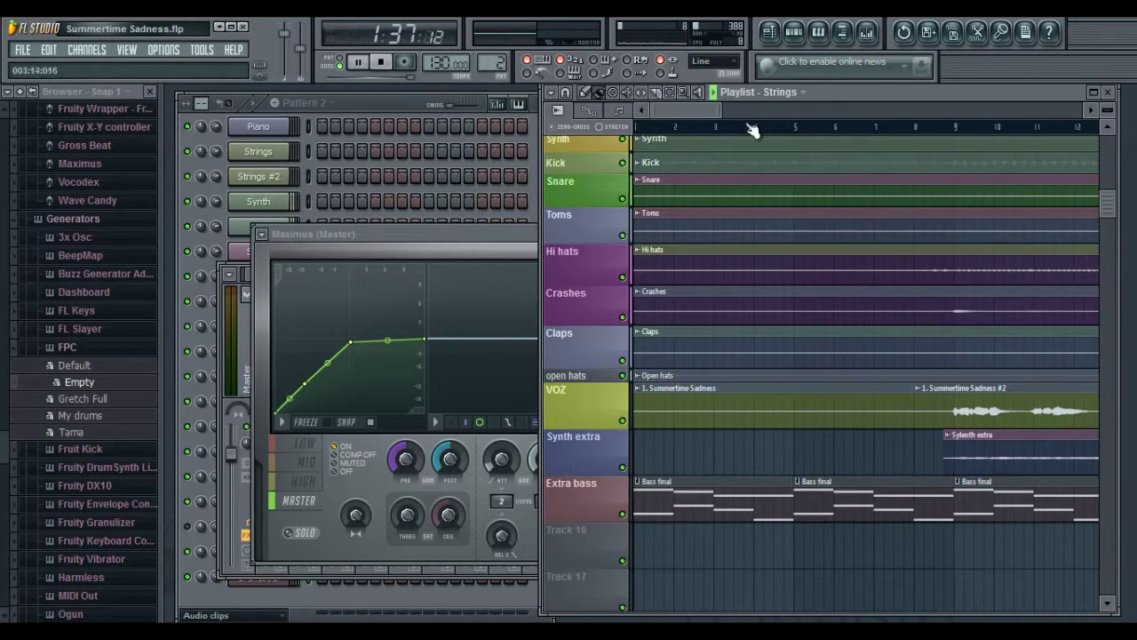
{"action": "left_click", "coordinate": [656, 126]}
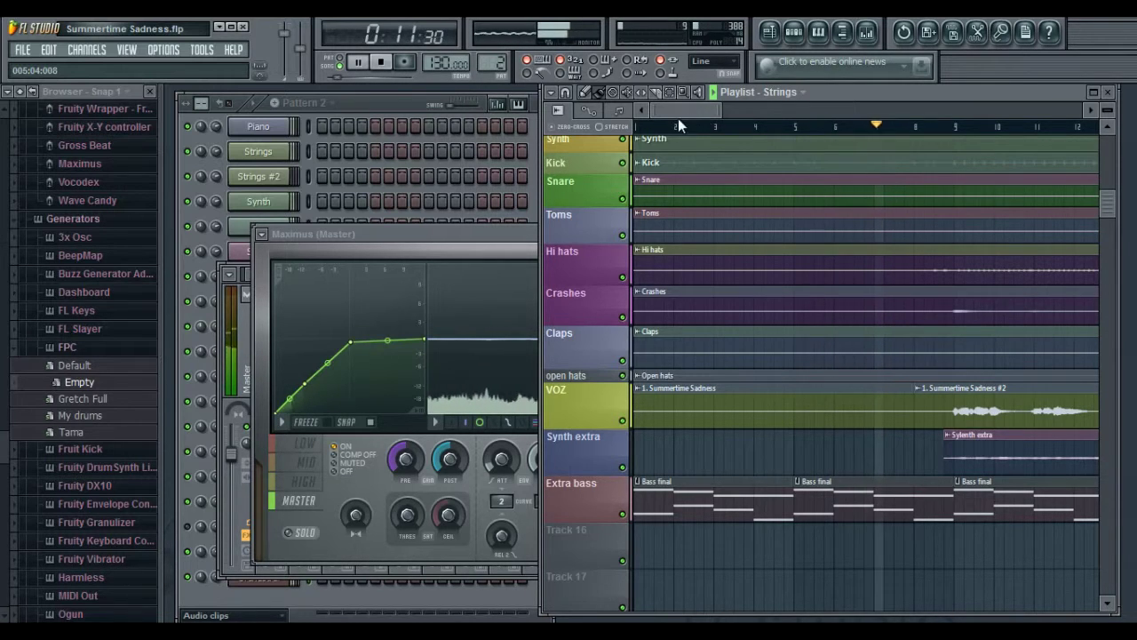
{"action": "left_click_drag", "start_coordinate": [695, 111], "coordinate": [731, 111]}
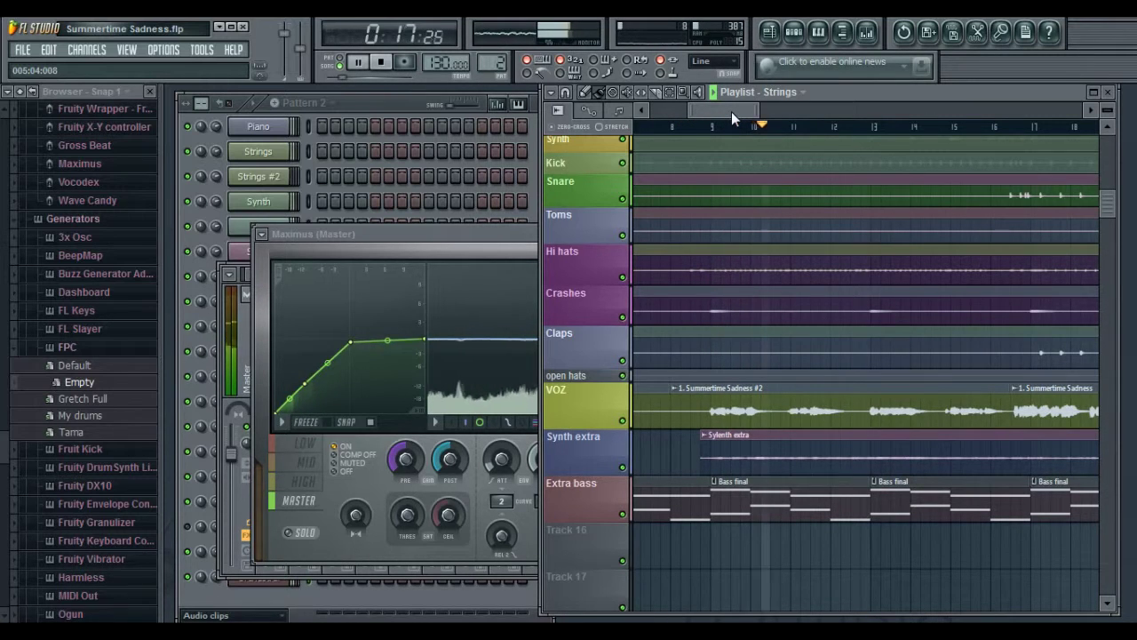
{"action": "left_click_drag", "start_coordinate": [731, 111], "coordinate": [750, 112]}
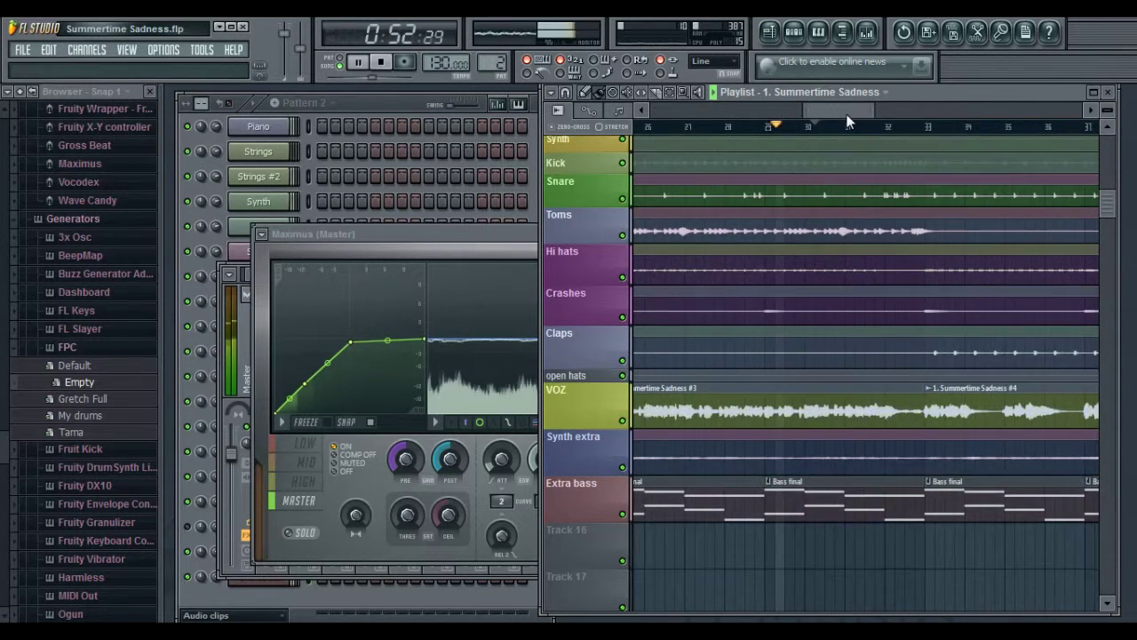
{"action": "left_click_drag", "start_coordinate": [846, 115], "coordinate": [859, 116]}
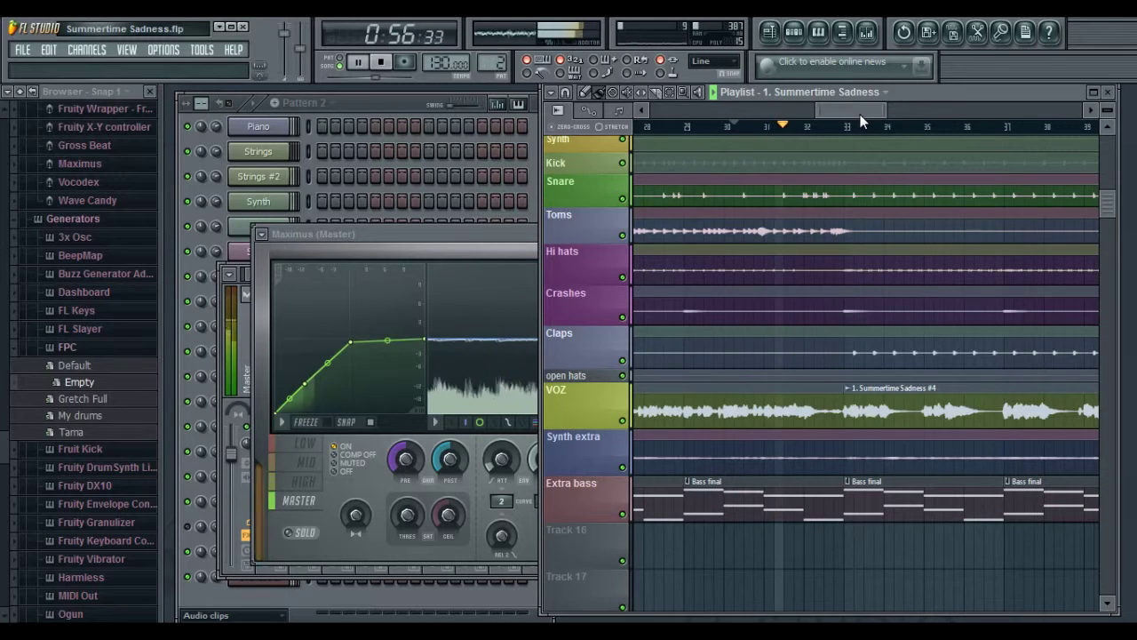
{"action": "key", "text": "space"}
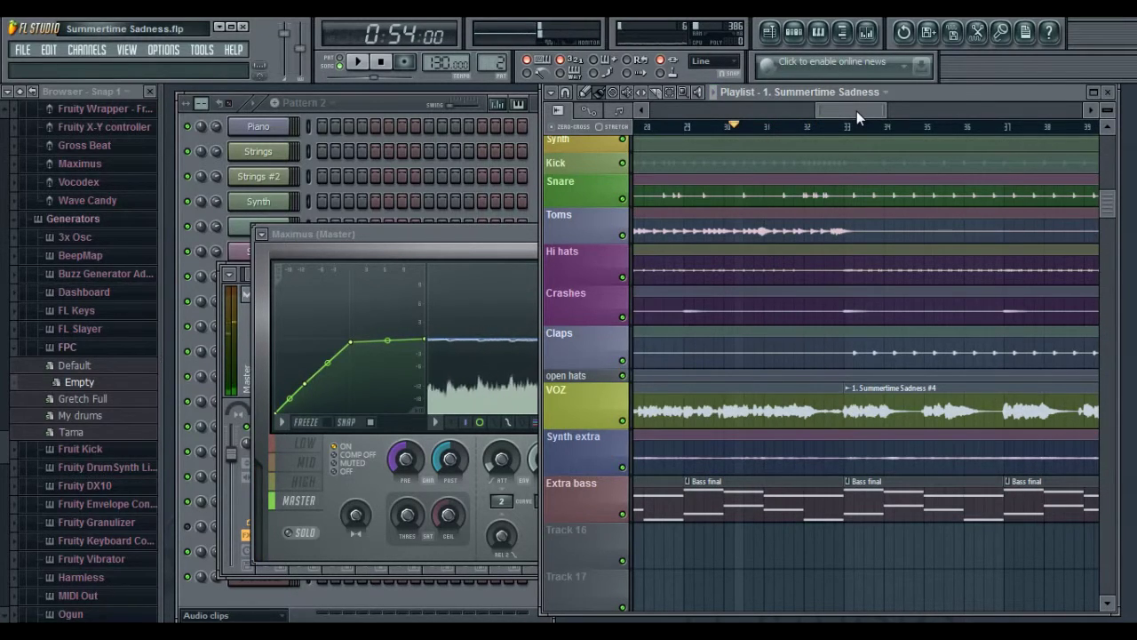
- Play the ending from about bar 48, trim the end of the Synth clip to about bar 51, and stop playback
{"action": "left_click_drag", "start_coordinate": [856, 111], "coordinate": [963, 109]}
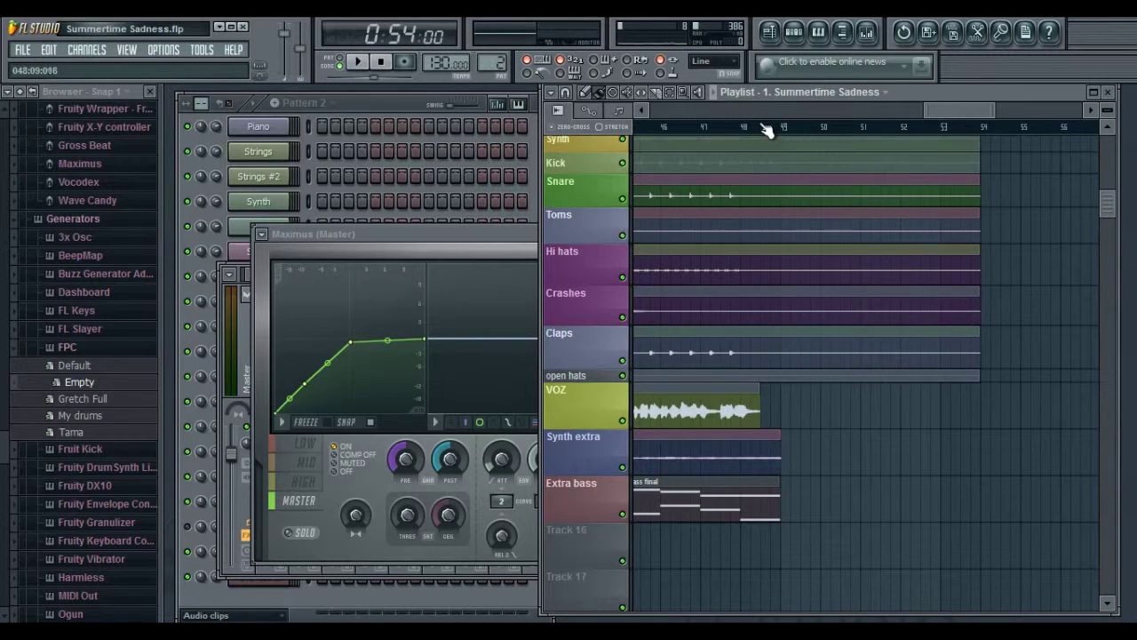
{"action": "key", "text": "space"}
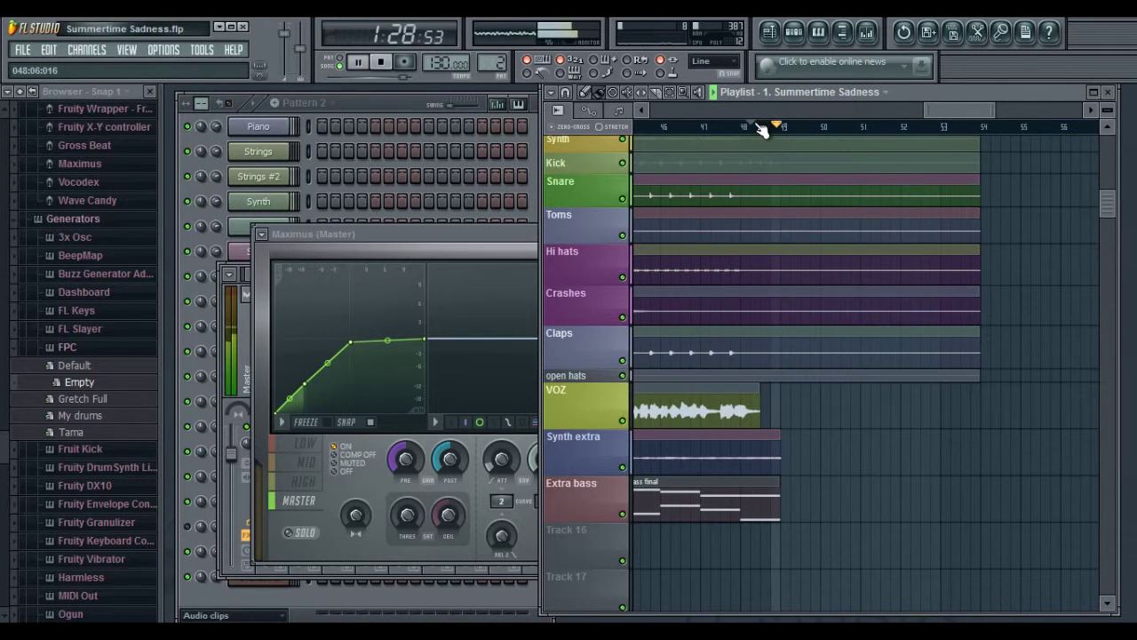
{"action": "mouse_move", "coordinate": [980, 140]}
{"action": "left_mouse_down"}
{"action": "mouse_move", "coordinate": [835, 140]}
{"action": "mouse_move", "coordinate": [856, 140]}
{"action": "left_mouse_up"}
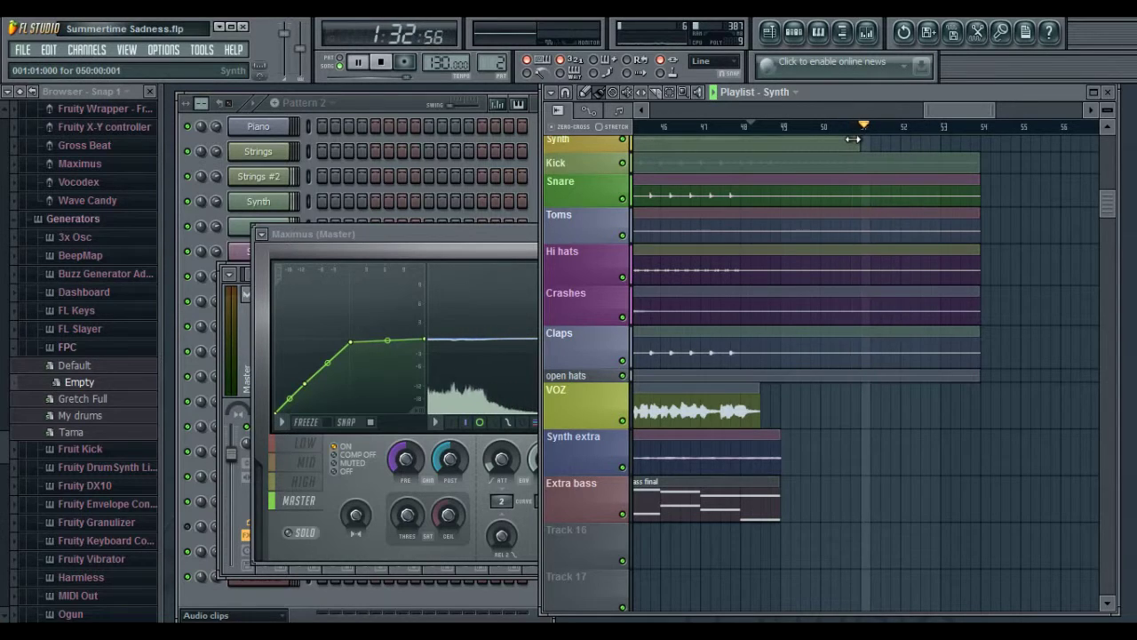
{"action": "key", "text": "space"}
- Trim the ends of the Kick, Snare, Toms, Hi hats, Crashes, Claps and Open hats clips to about bar 51
{"action": "left_click_drag", "start_coordinate": [979, 165], "coordinate": [875, 164]}
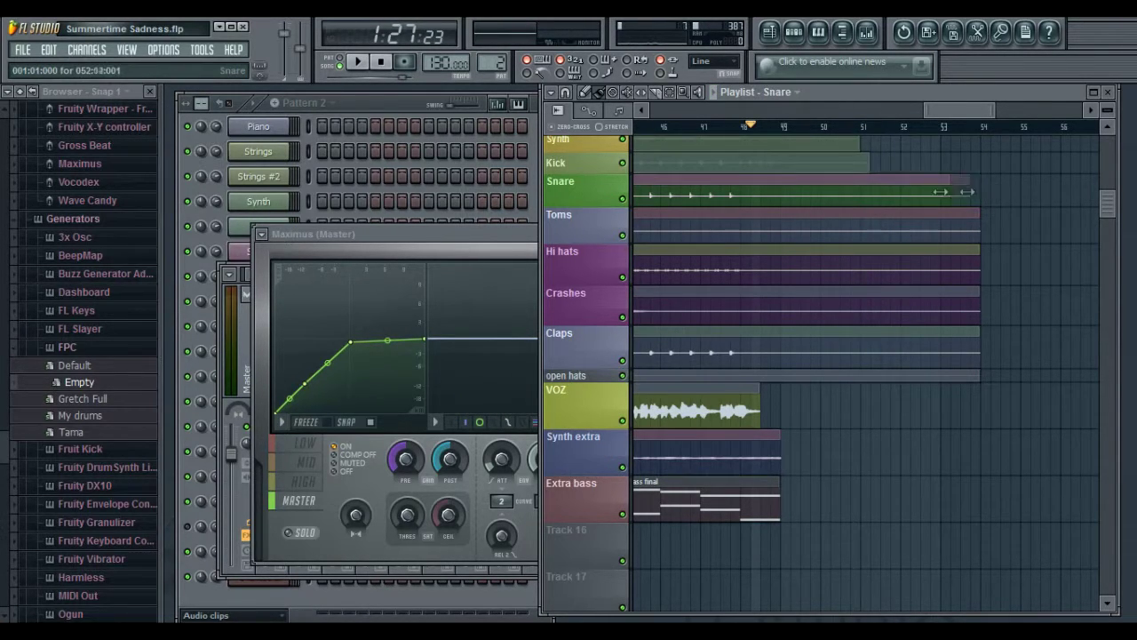
{"action": "left_click_drag", "start_coordinate": [966, 192], "coordinate": [871, 192]}
{"action": "left_click_drag", "start_coordinate": [981, 219], "coordinate": [871, 219]}
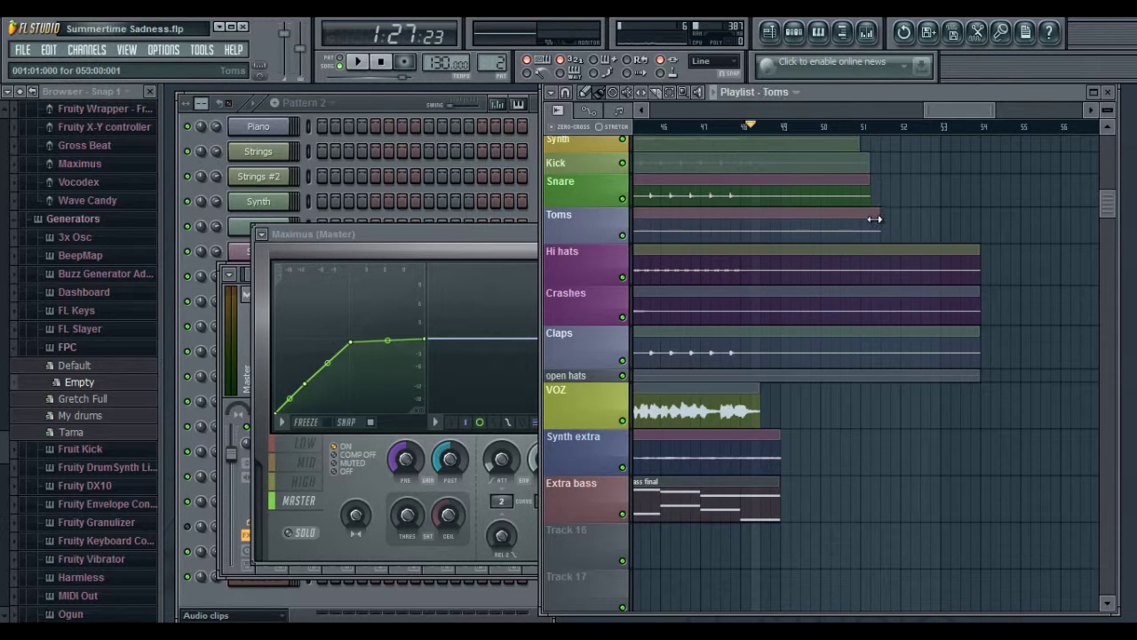
{"action": "left_click_drag", "start_coordinate": [980, 265], "coordinate": [877, 262]}
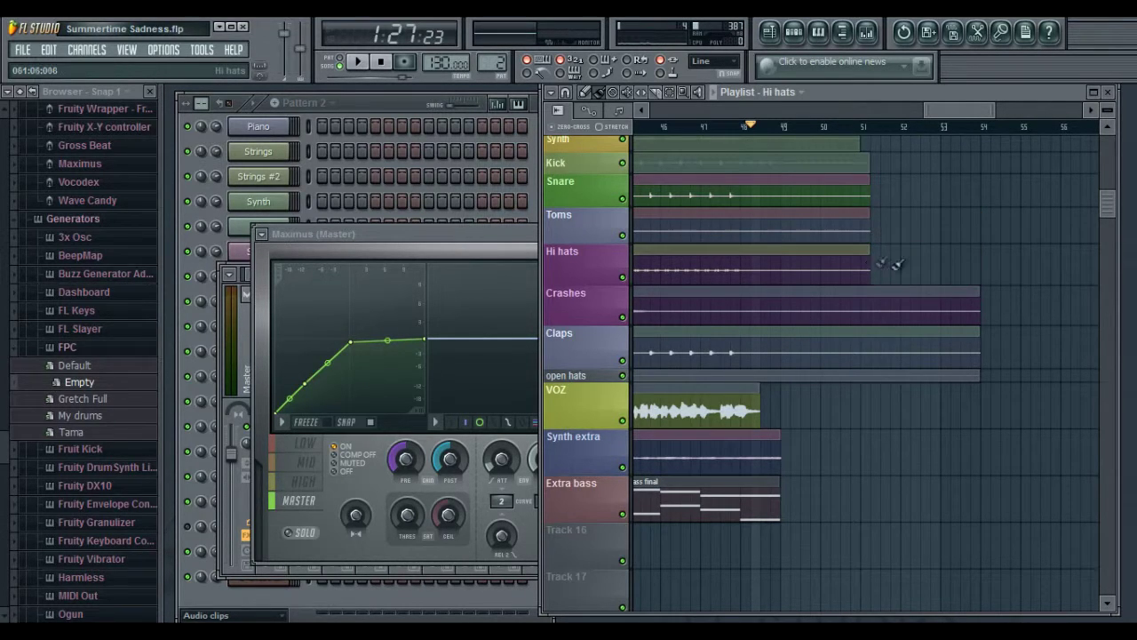
{"action": "left_click_drag", "start_coordinate": [979, 293], "coordinate": [869, 290]}
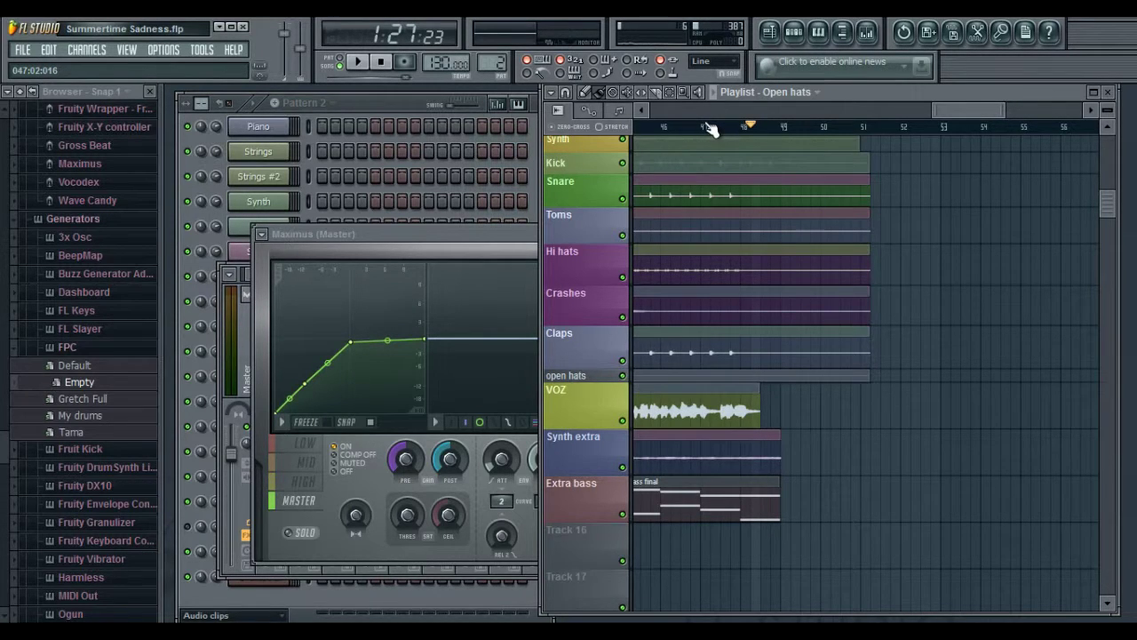
- Play the song's ending, extend the end of the Open hats clip to about bar 52, and stop playback
{"action": "key", "text": "space"}
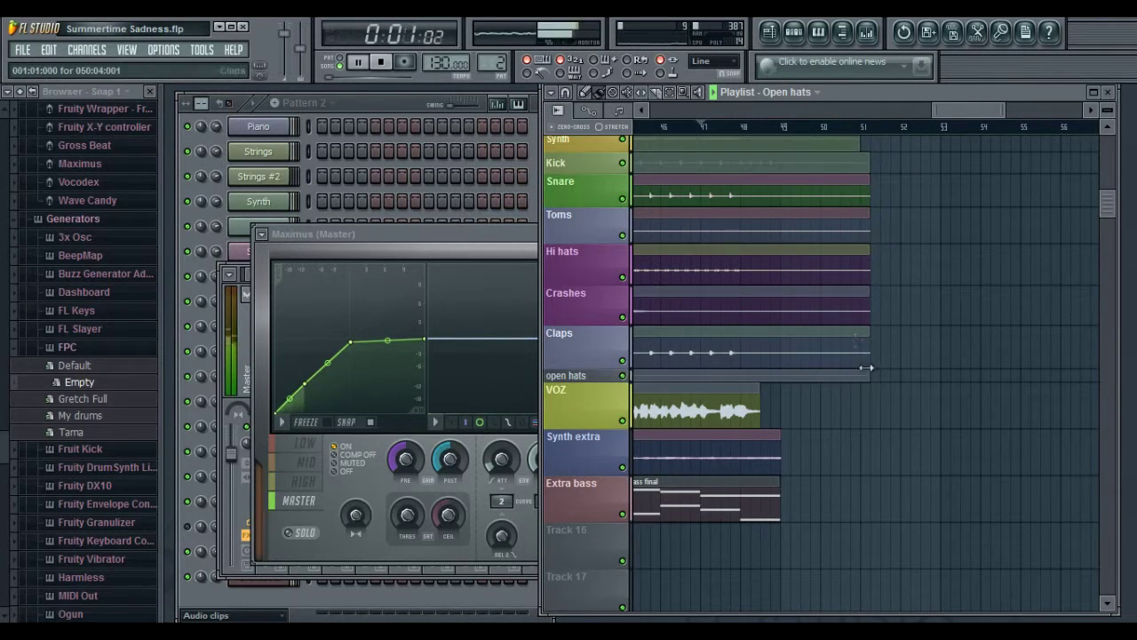
{"action": "left_click_drag", "start_coordinate": [888, 379], "coordinate": [900, 378]}
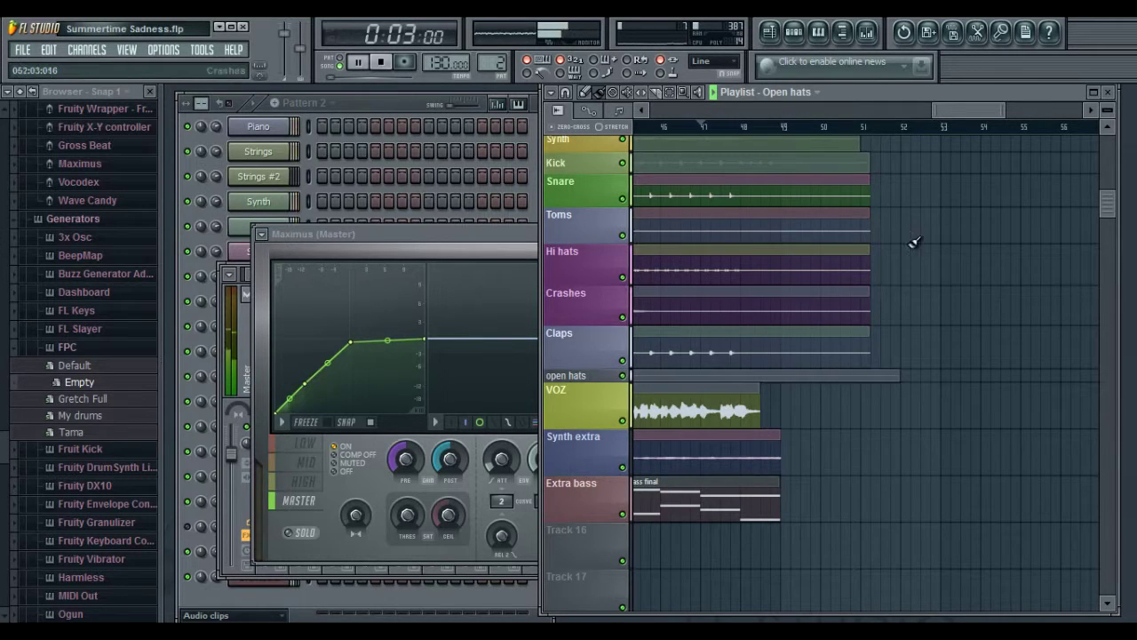
{"action": "left_click", "coordinate": [893, 126]}
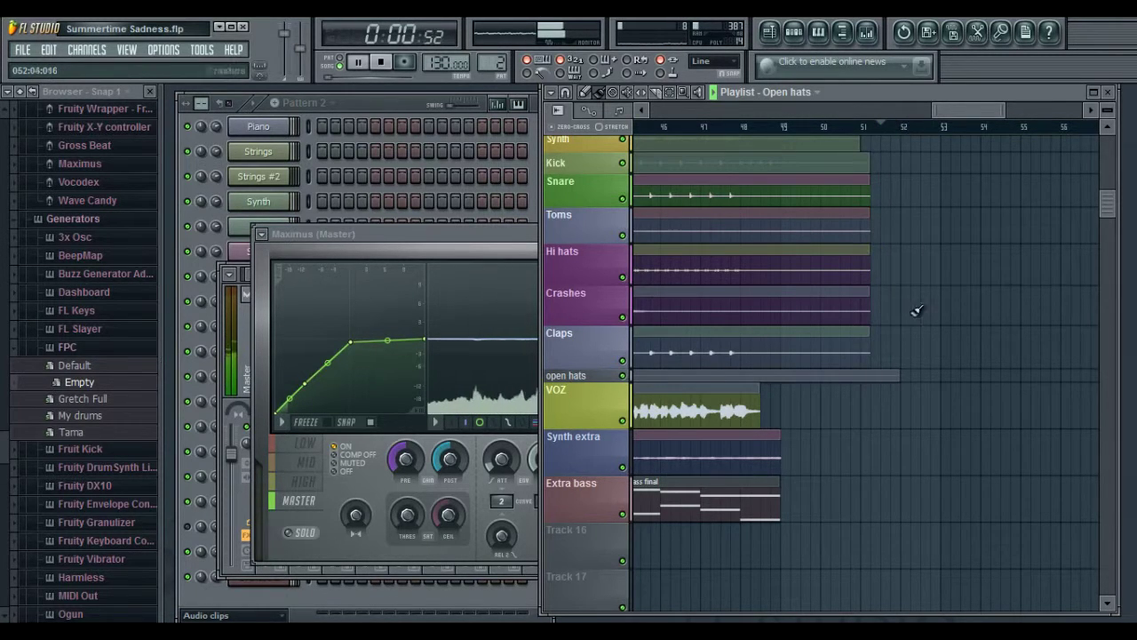
{"action": "key", "text": "space"}
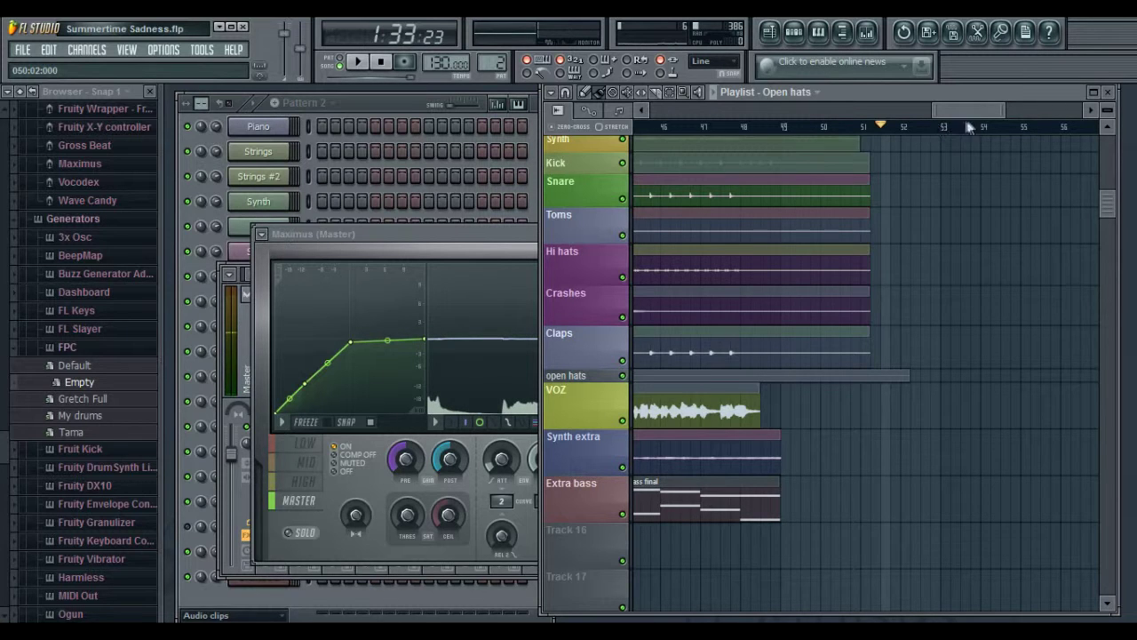
- Play the song from about bar 41, check the Master peak meter in the mixer, and stop playback
{"action": "left_click", "coordinate": [756, 106]}
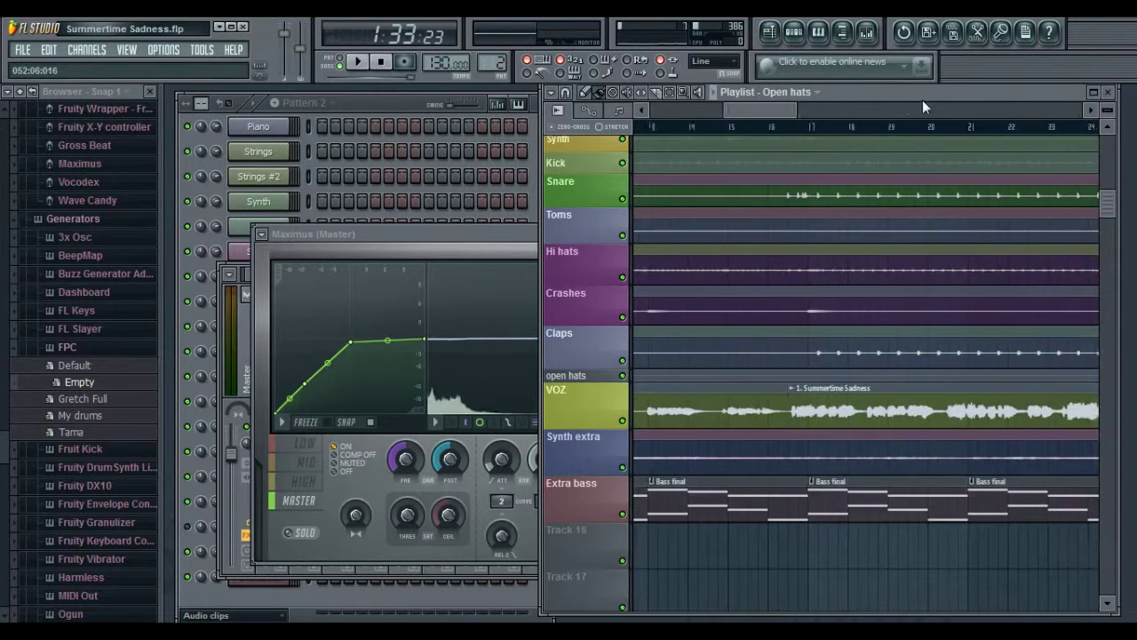
{"action": "left_click_drag", "start_coordinate": [761, 106], "coordinate": [673, 108]}
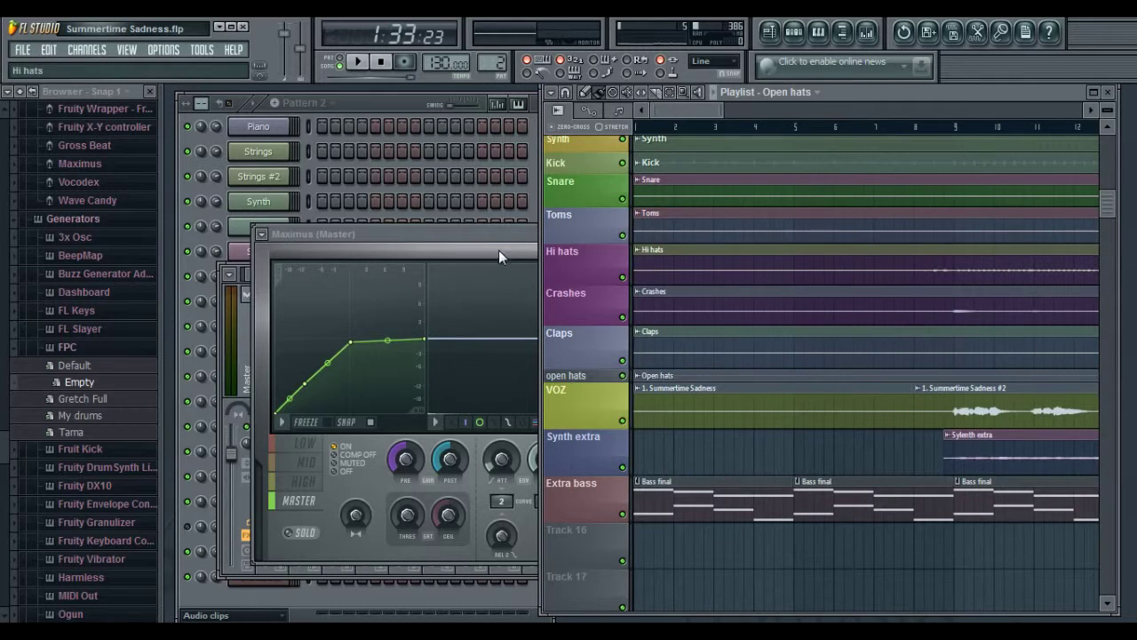
{"action": "left_click", "coordinate": [218, 475]}
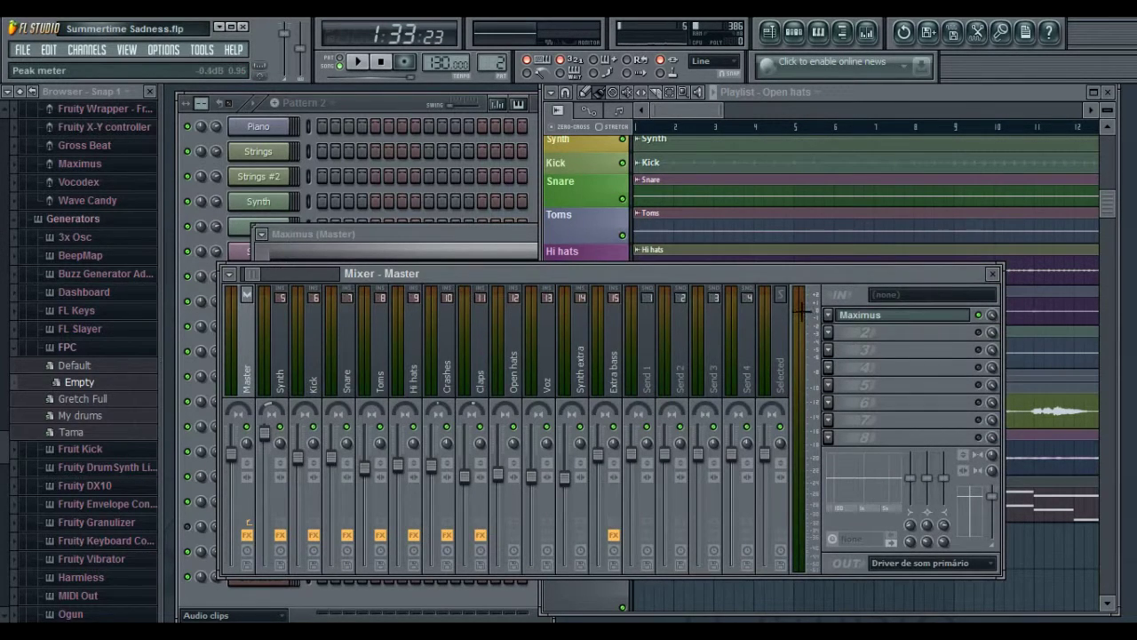
{"action": "left_click_drag", "start_coordinate": [698, 108], "coordinate": [925, 119]}
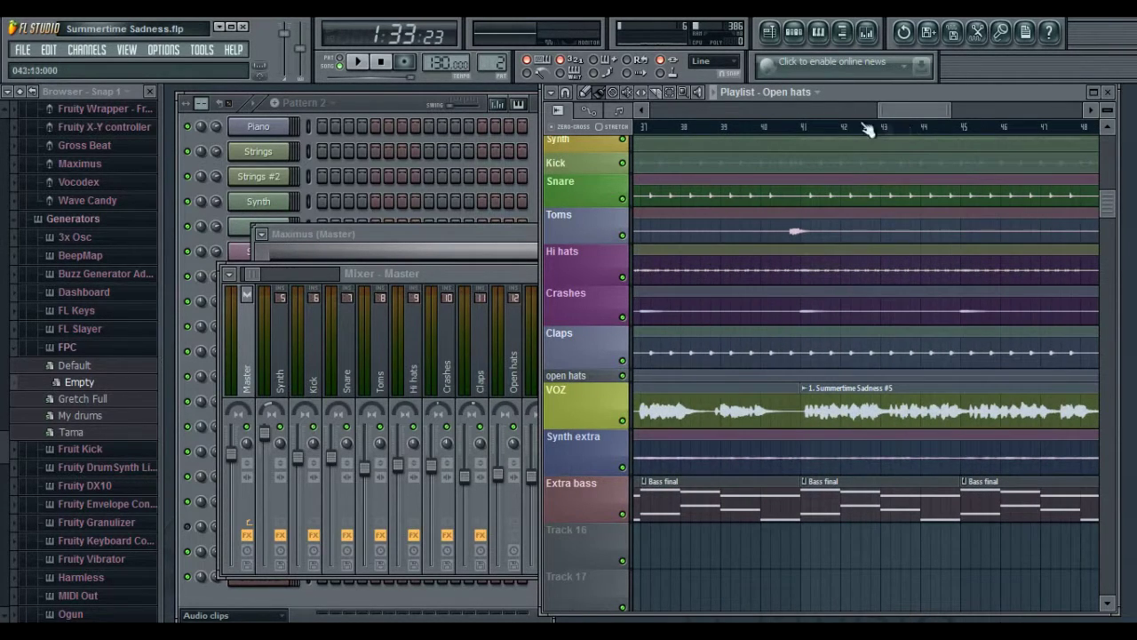
{"action": "key", "text": "space"}
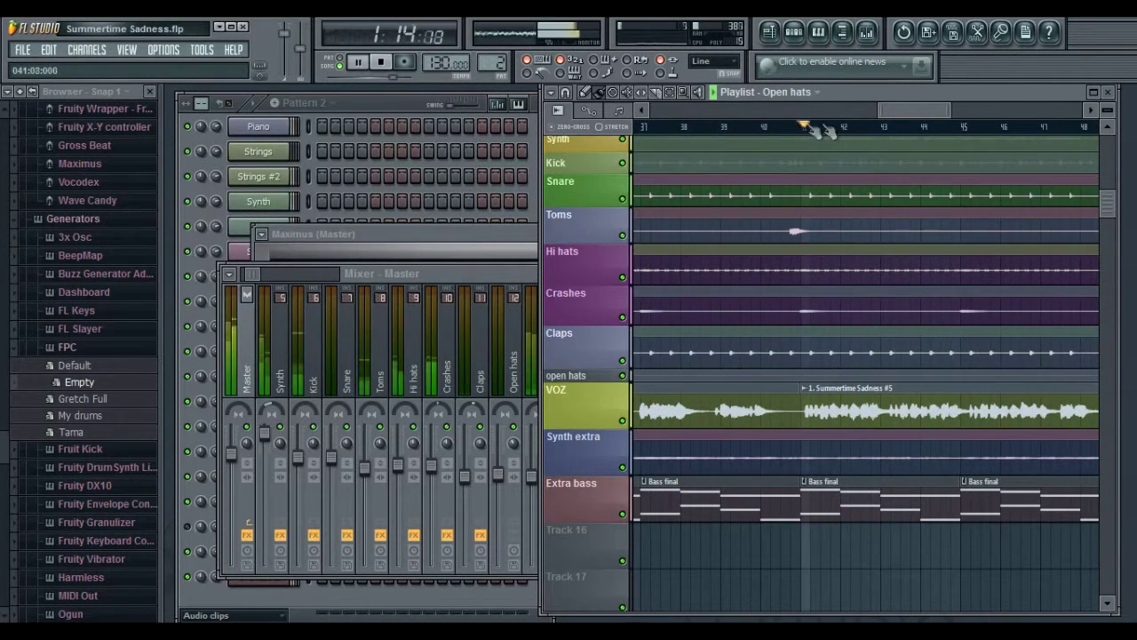
{"action": "left_click", "coordinate": [505, 285]}
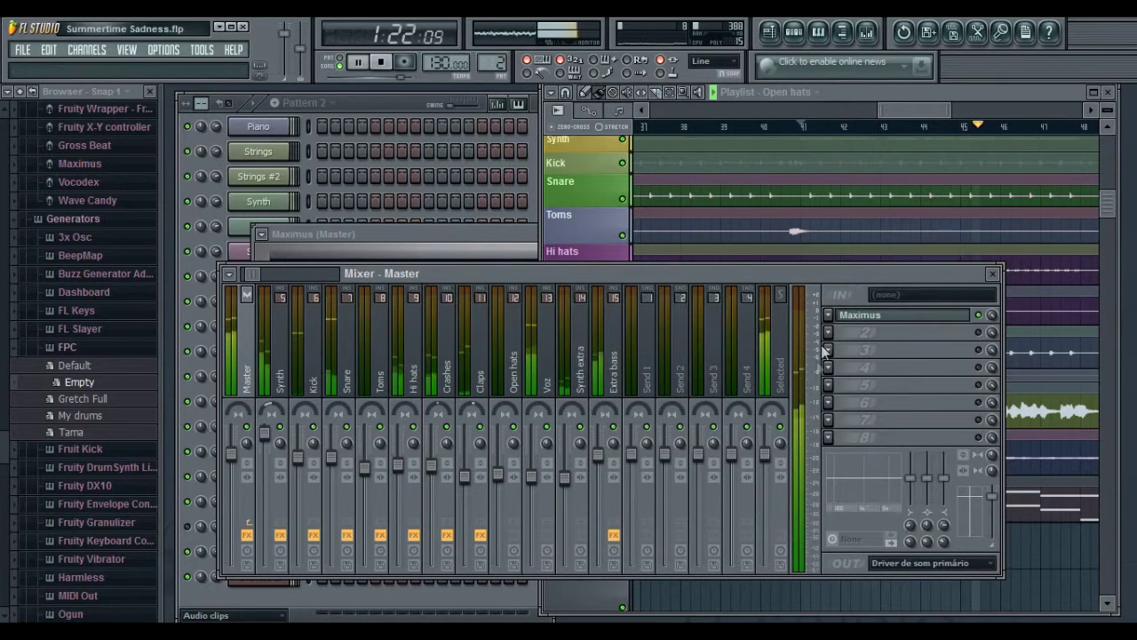
{"action": "key", "text": "space"}
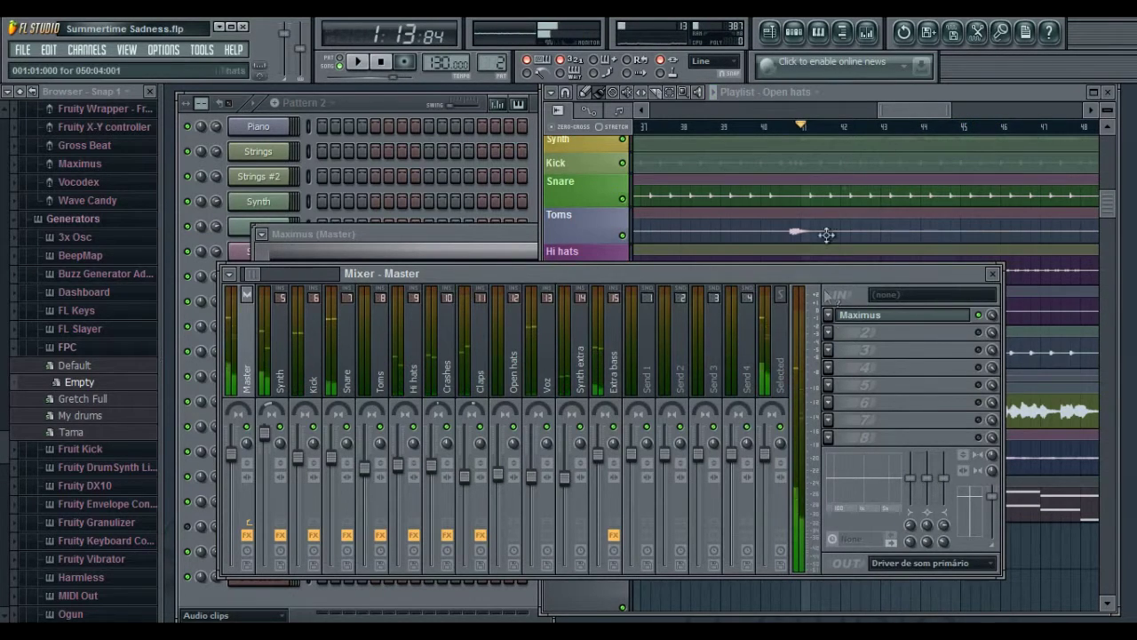
- Open Maximus on the Master track and adjust the master band's soft saturation threshold and ceiling, plus its pre and post gain
{"action": "left_click", "coordinate": [891, 318]}
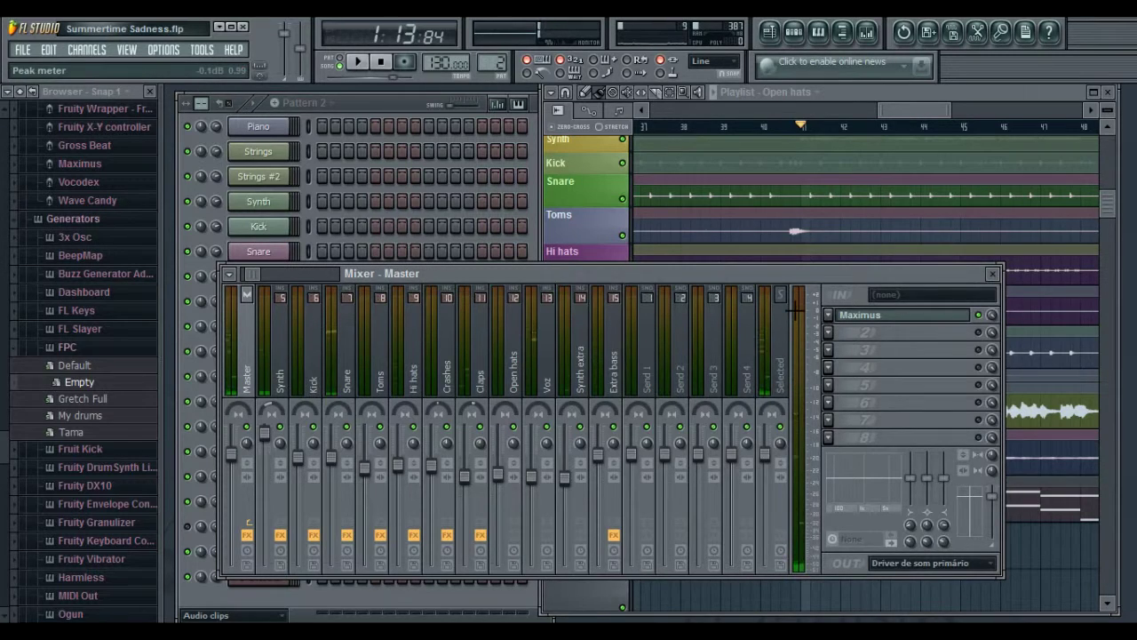
{"action": "left_click", "coordinate": [874, 317]}
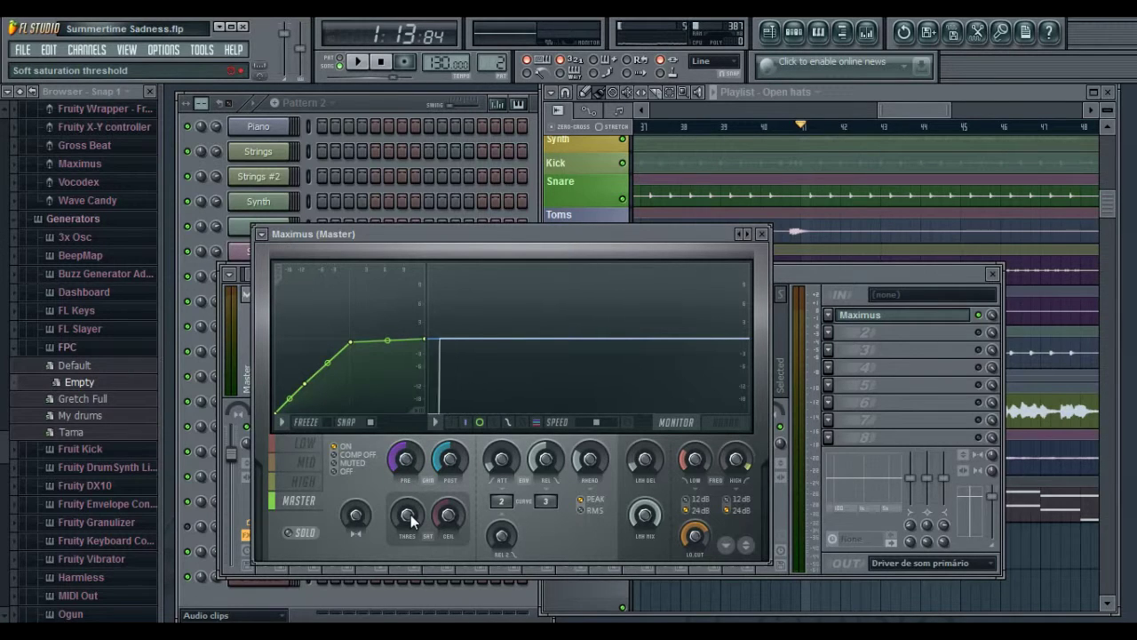
{"action": "scroll", "coordinate": [411, 521], "scroll_direction": "up", "scroll_amount": 2}
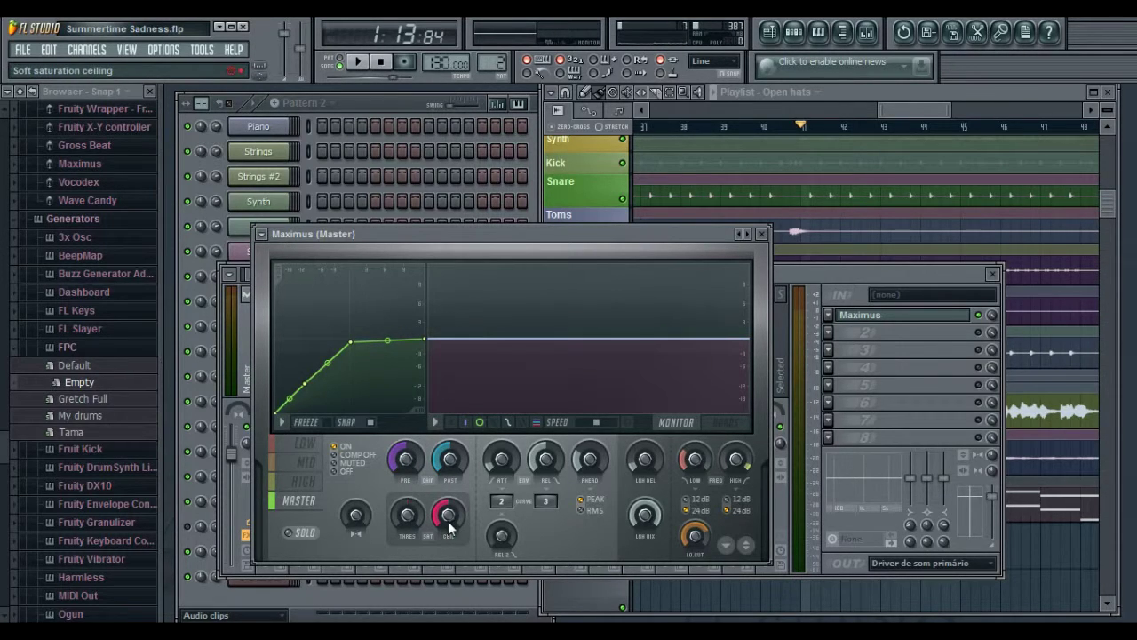
{"action": "scroll", "coordinate": [448, 527], "scroll_direction": "down", "scroll_amount": 1}
{"action": "left_click_drag", "start_coordinate": [409, 513], "coordinate": [414, 529]}
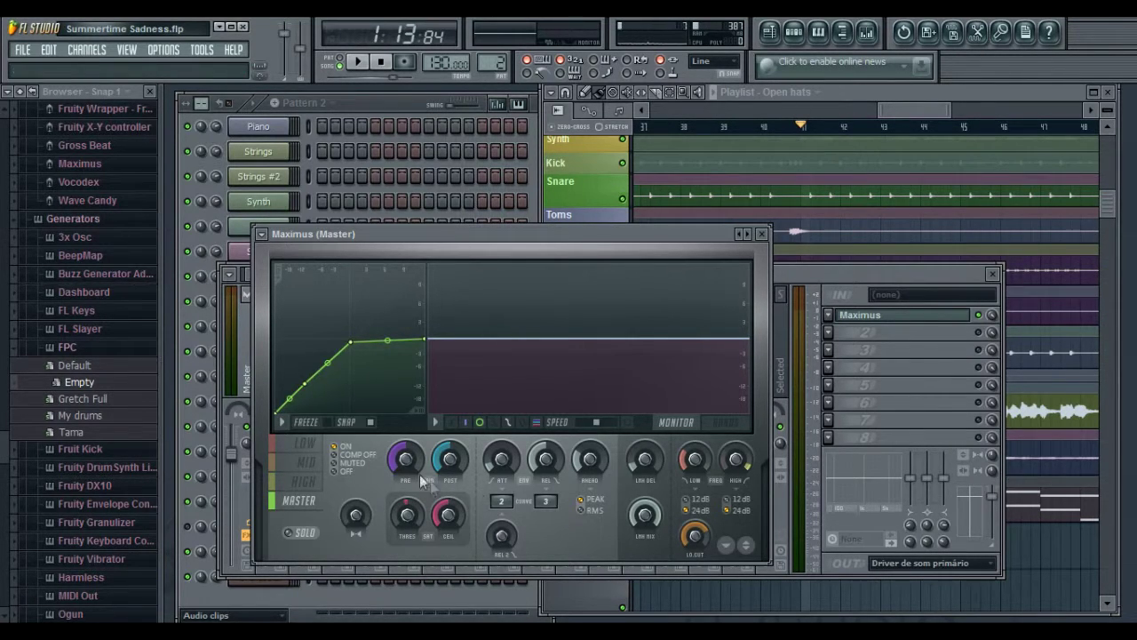
{"action": "left_click_drag", "start_coordinate": [406, 460], "coordinate": [405, 488]}
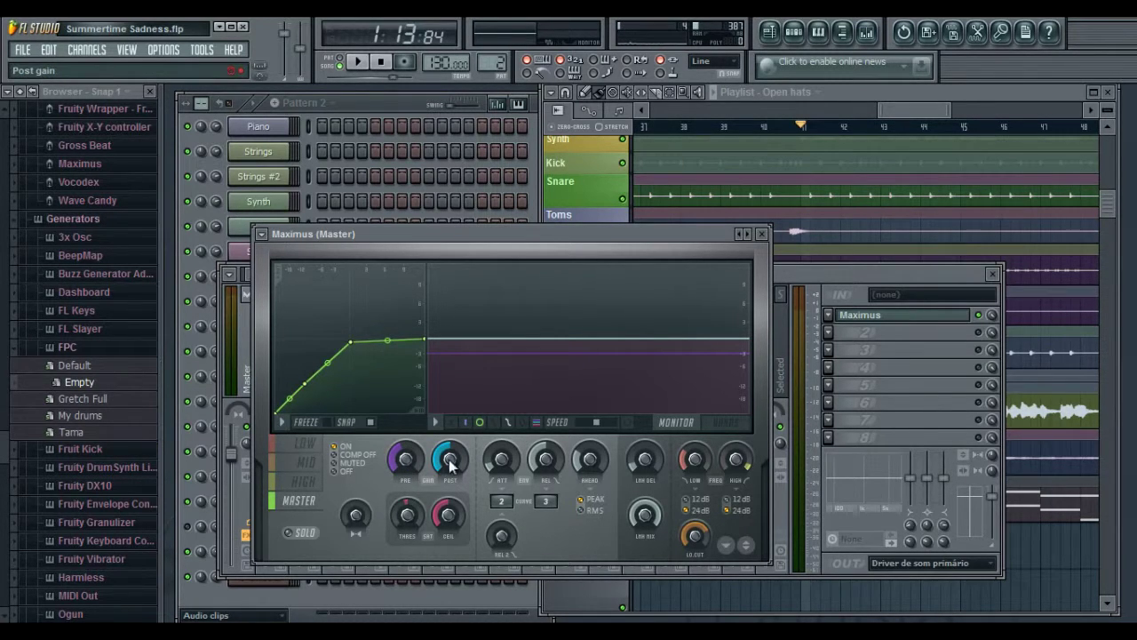
{"action": "left_click_drag", "start_coordinate": [451, 463], "coordinate": [489, 300]}
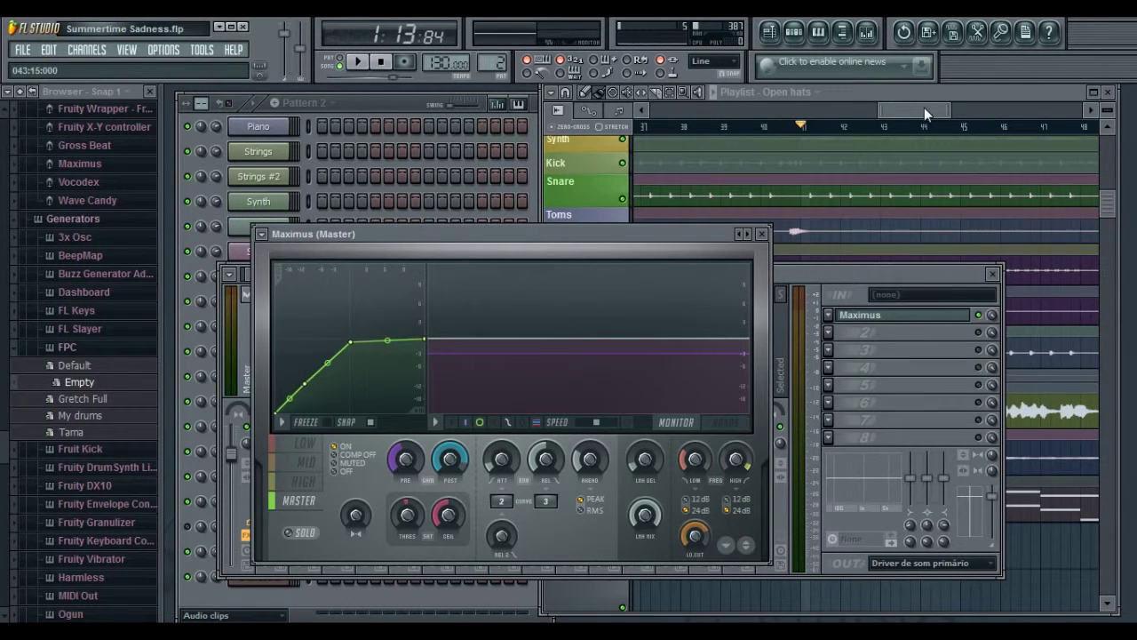
- Play from about bar 41 to the end while watching the Maximus display, stop playback, and review the arrangement's end and beginning
{"action": "left_click_drag", "start_coordinate": [930, 113], "coordinate": [686, 118]}
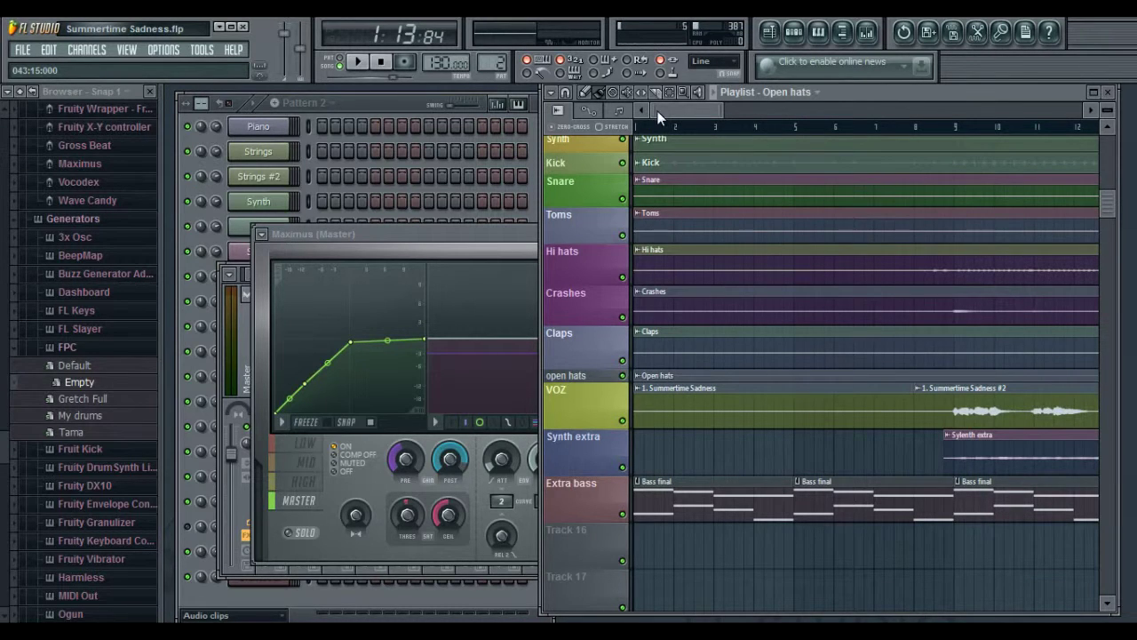
{"action": "left_click_drag", "start_coordinate": [703, 113], "coordinate": [940, 112]}
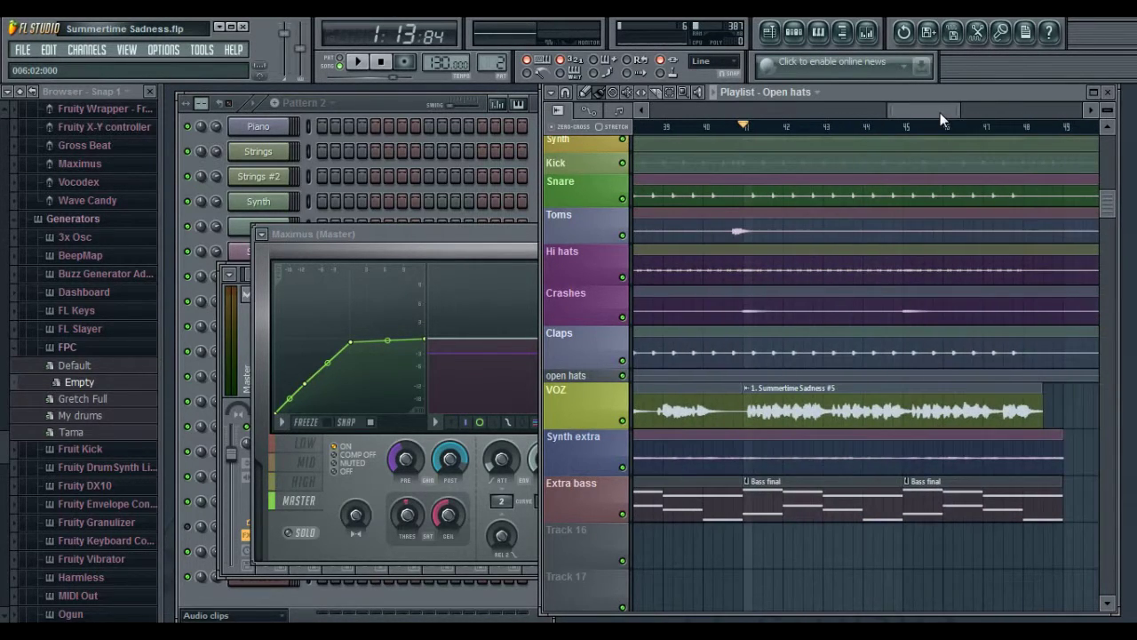
{"action": "left_click", "coordinate": [743, 125]}
{"action": "key", "text": "space"}
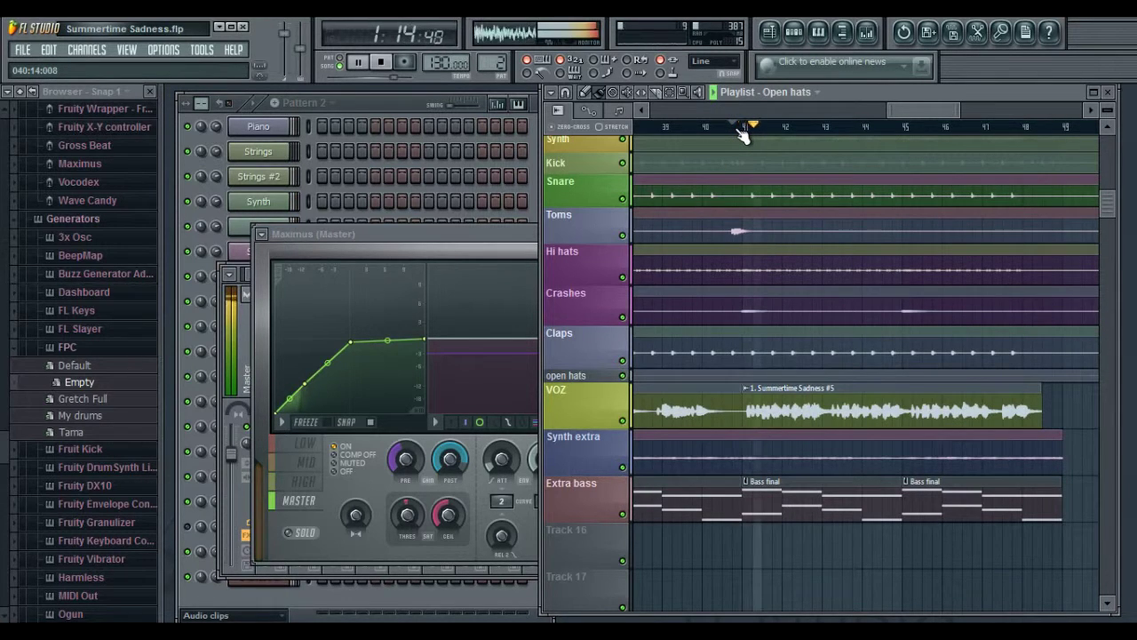
{"action": "left_click", "coordinate": [513, 234]}
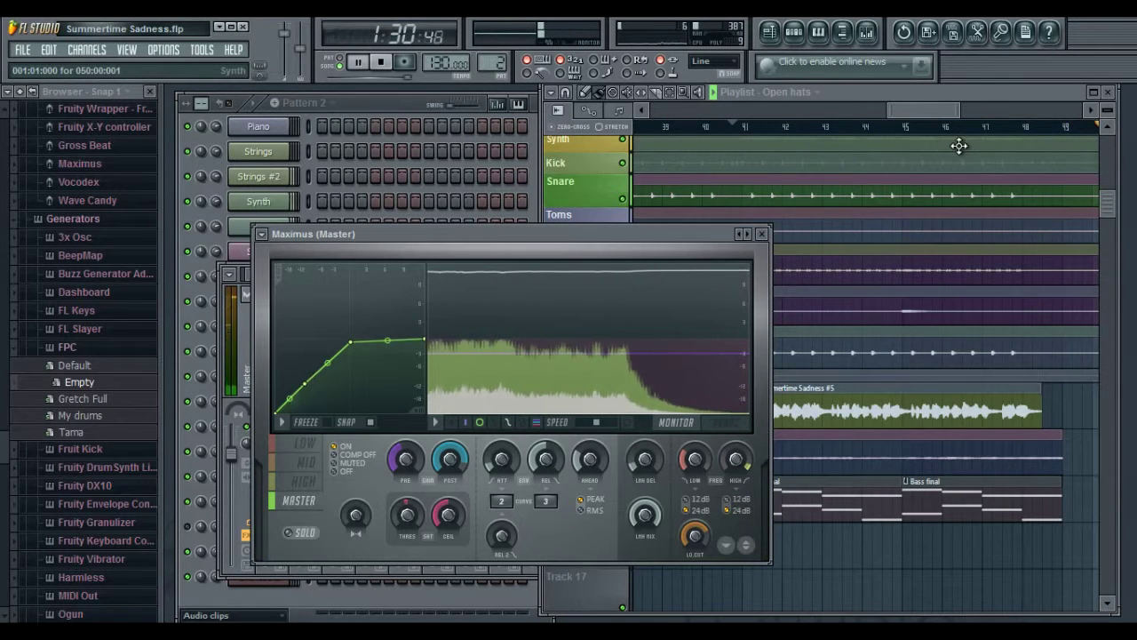
{"action": "key", "text": "space"}
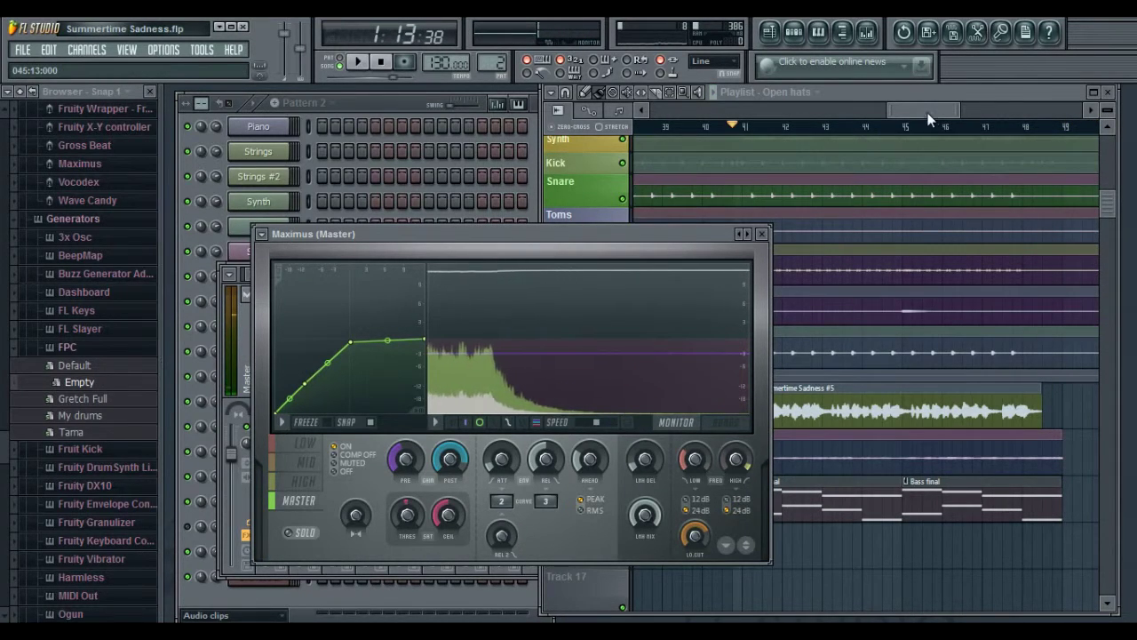
{"action": "left_click_drag", "start_coordinate": [928, 114], "coordinate": [960, 114]}
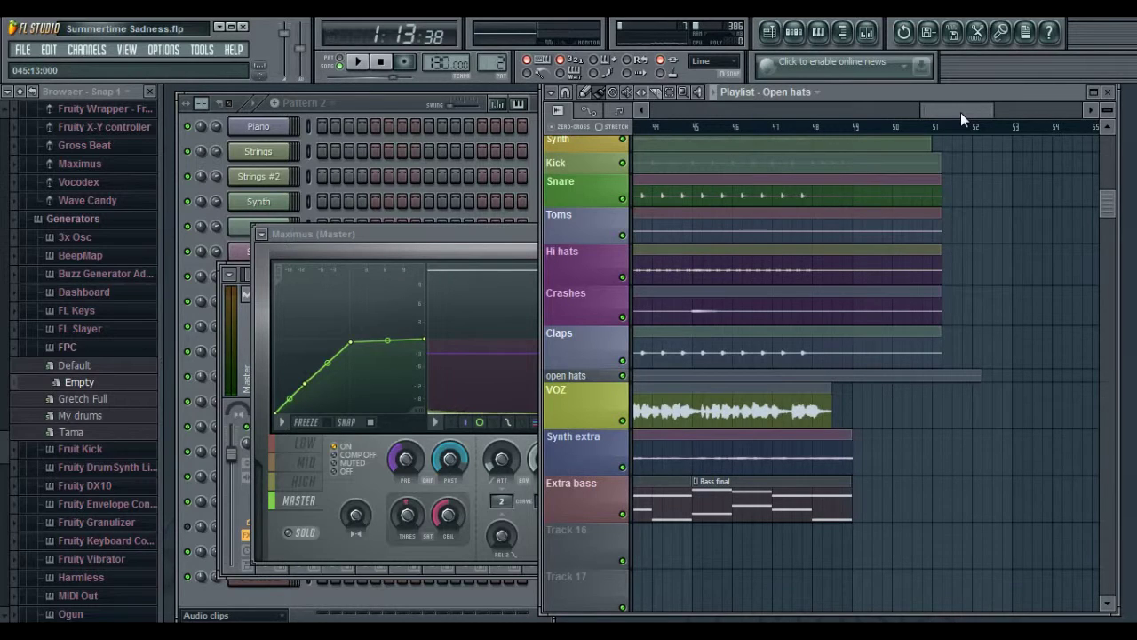
{"action": "left_click_drag", "start_coordinate": [960, 112], "coordinate": [684, 107]}
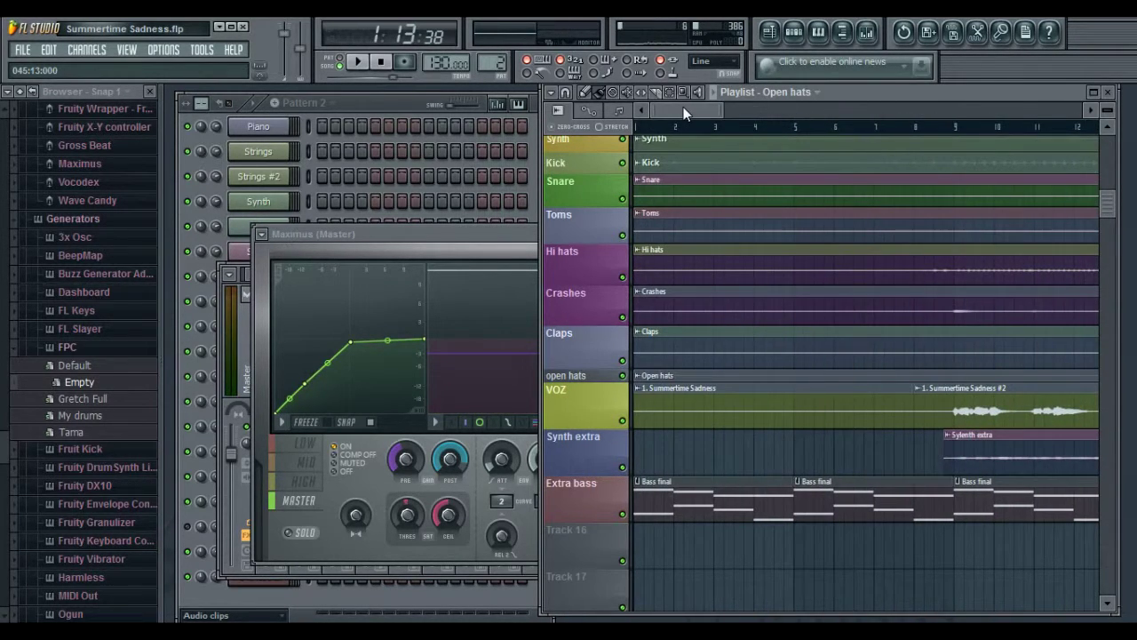